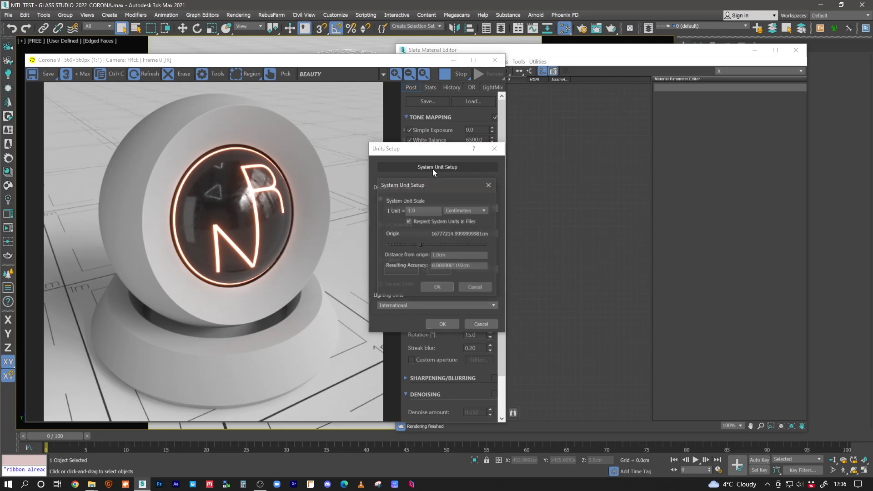
Confirm the system unit scale of 1 unit = 1.0 centimeters and bring the material editor forward
left_click(438, 289)
left_click(442, 324)
left_click(536, 253)
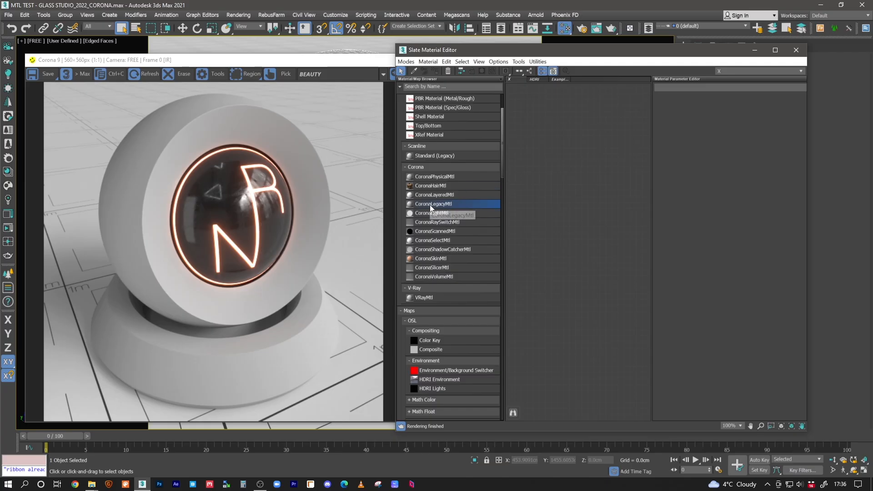
Add a CoronaLegacyMtl node to the material graph and show its parameters with an enlarged preview
left_click_drag(515, 206, 607, 204)
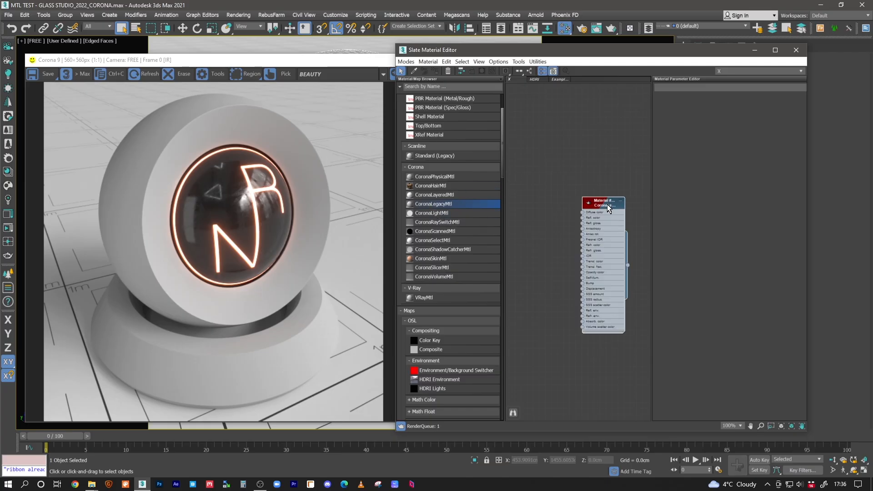
scroll(564, 198, "up", 3)
double_click(565, 199)
middle_click_drag(595, 206, 593, 166)
scroll(565, 175, "up", 2)
scroll(565, 182, "down", 4)
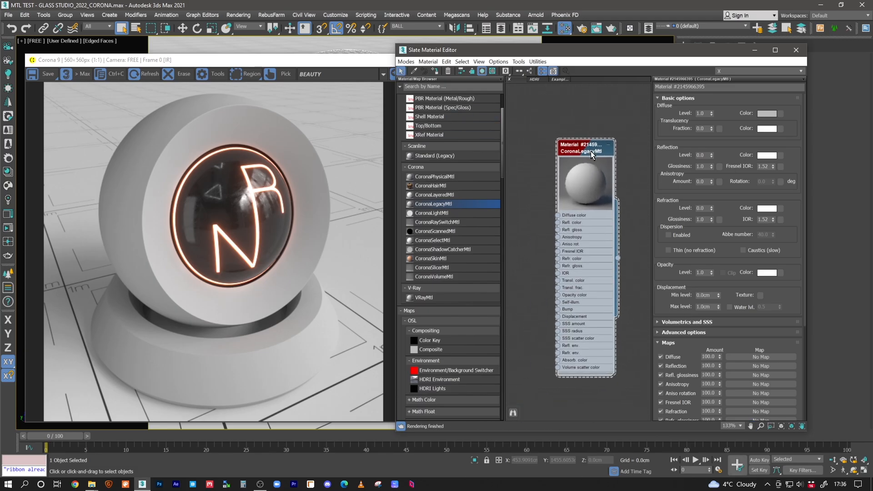
Set the material's diffuse colour to an off-white with value 180 and blue lowered to 175
left_click(767, 114)
double_click(310, 94)
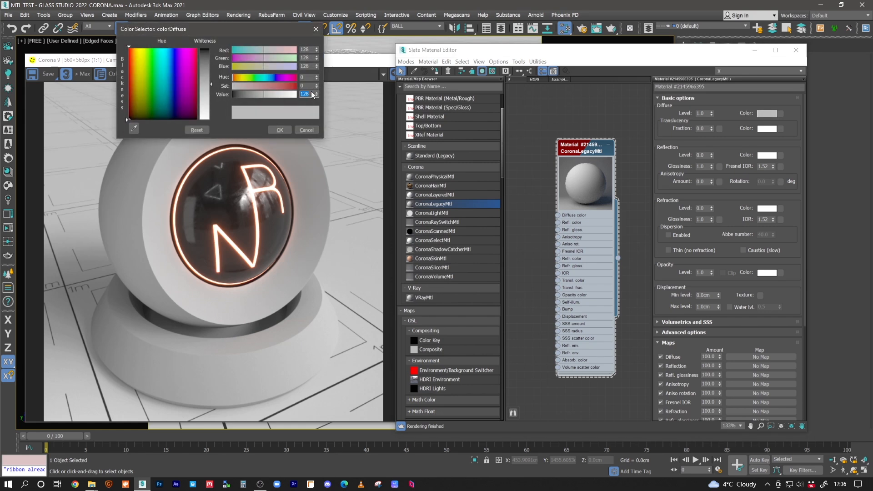
type("180")
key("Return")
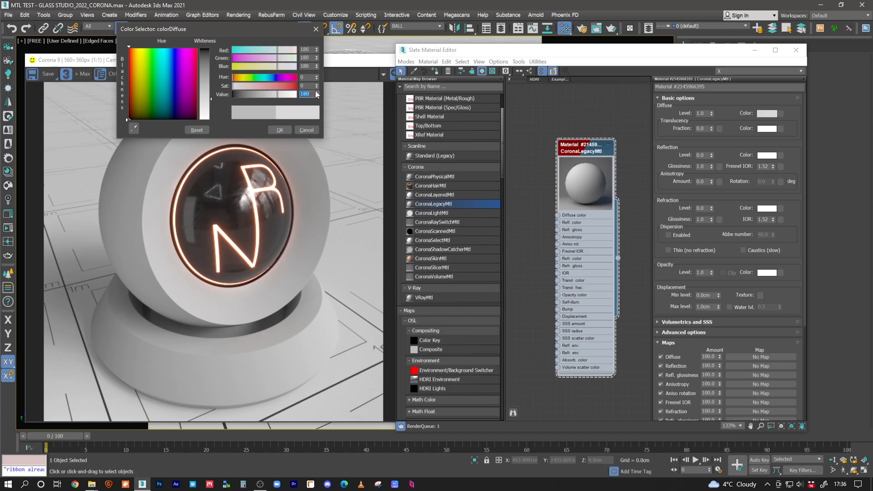
double_click(310, 66)
type("175")
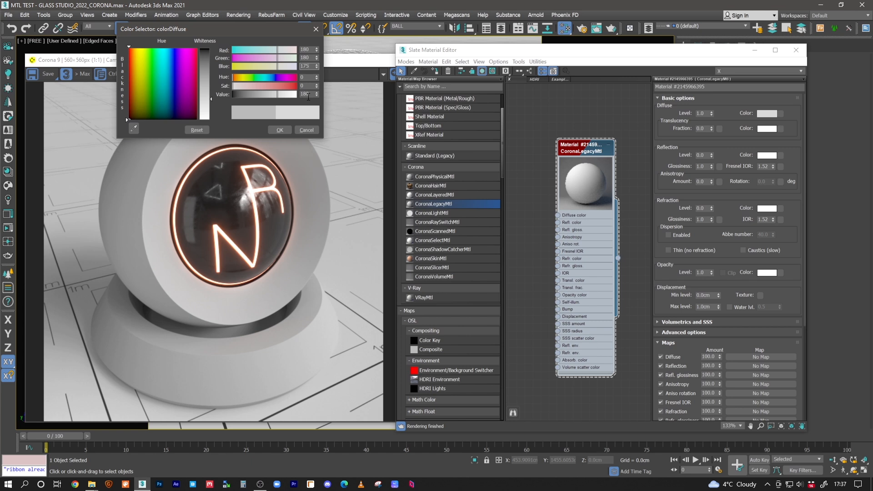
double_click(307, 95)
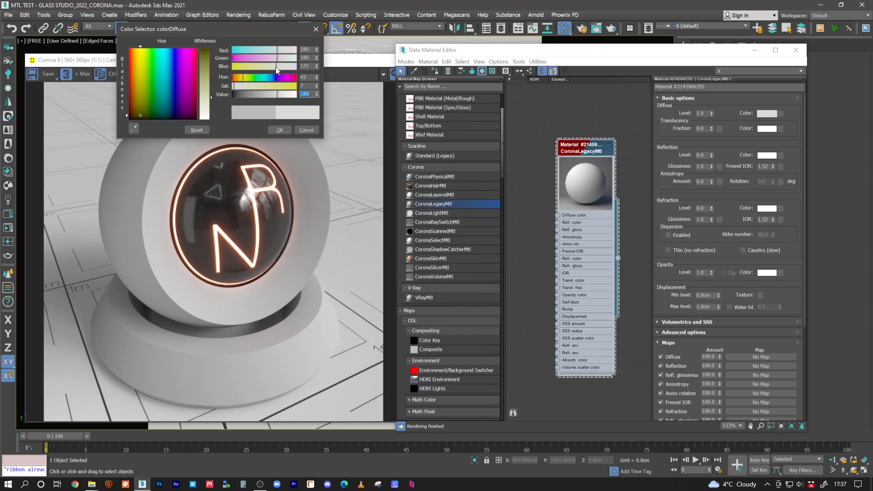
left_click(276, 130)
Set the material's reflection level to 0.8 and reflection glossiness to 0.95
double_click(706, 155)
type("0.8")
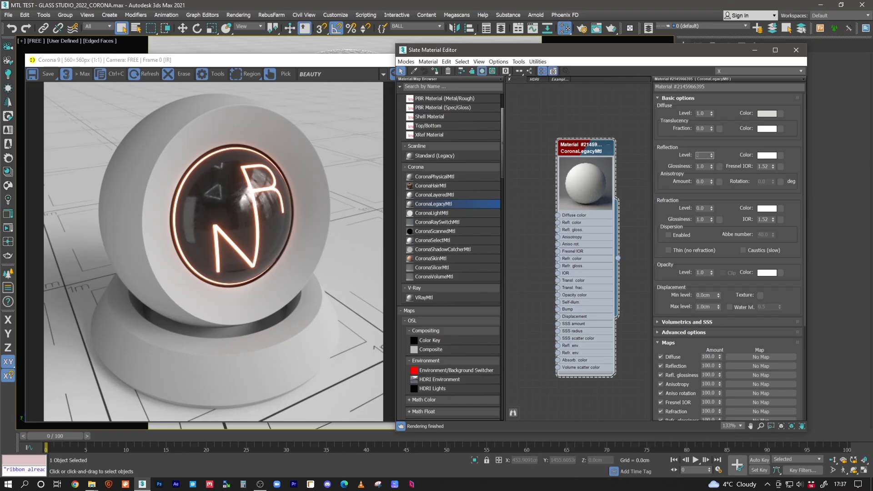
key("Return")
double_click(706, 166)
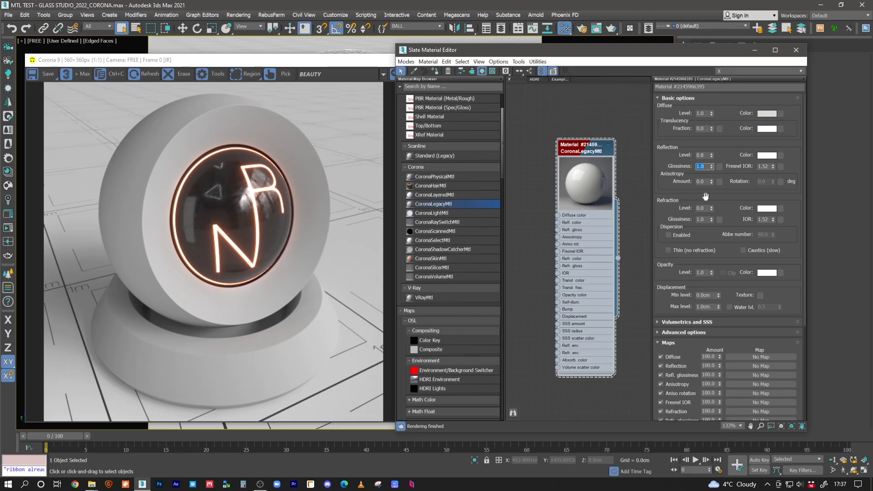
type(".95")
key("Return")
Set the material's reflection Fresnel IOR to 1.46
left_click(766, 168)
type("46")
key("Return")
middle_click_drag(604, 166, 606, 177)
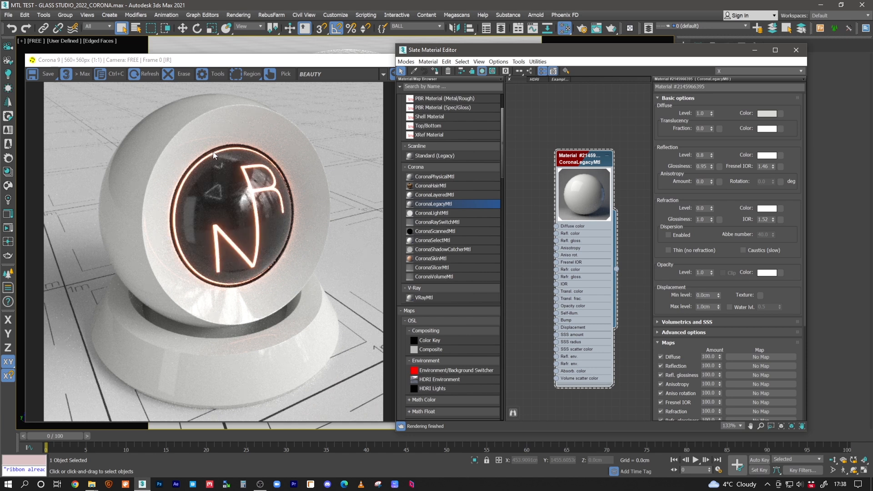
left_click_drag(600, 154, 571, 135)
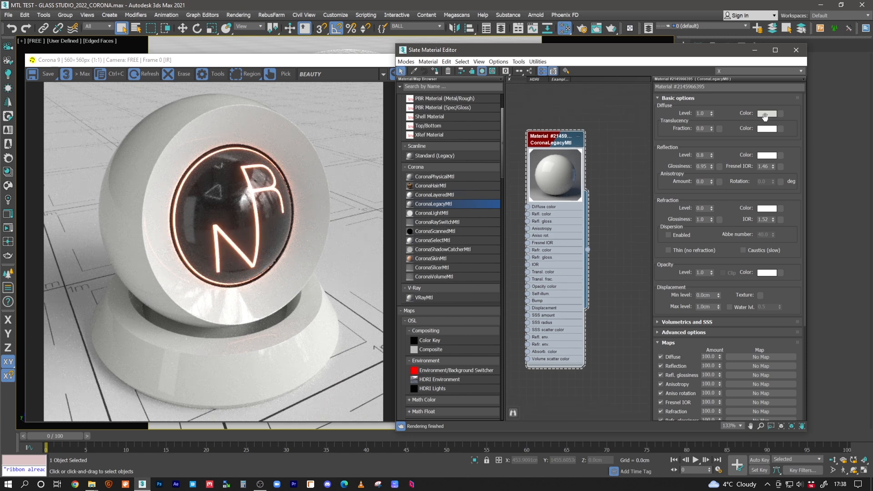
Review the off-white material's diffuse colour values in the colour selector without changing them
left_click(765, 115)
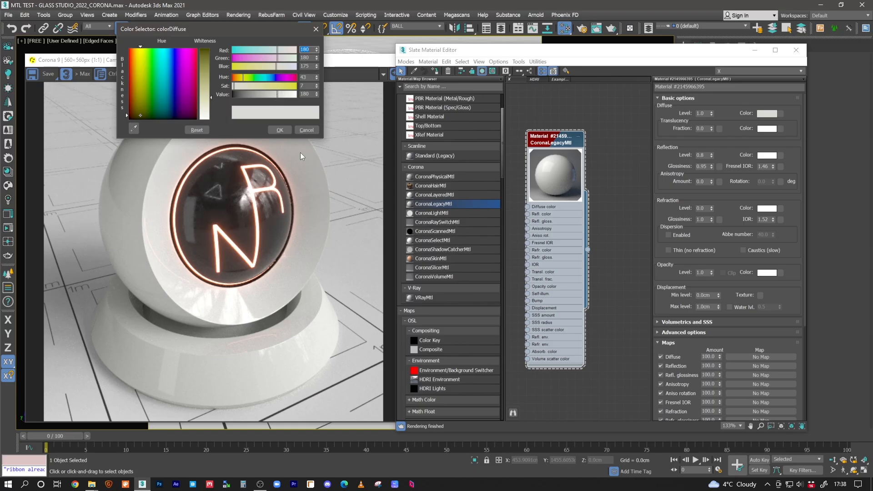
left_click(281, 130)
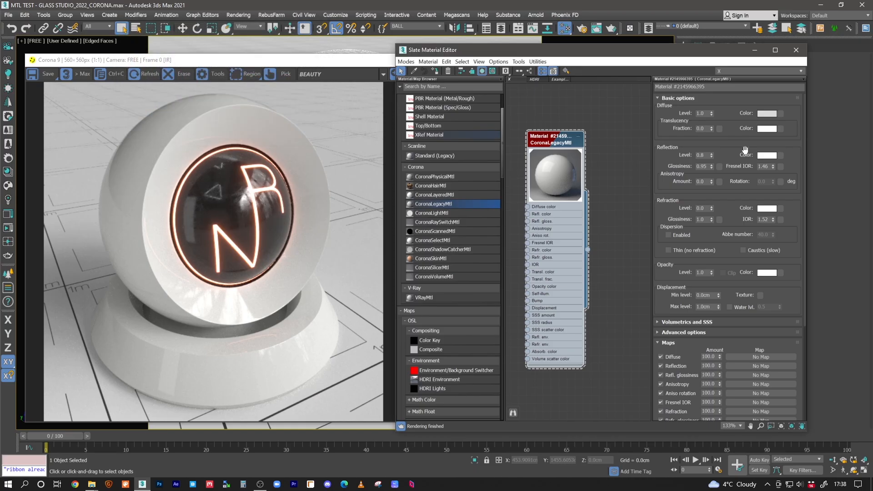
left_click(767, 114)
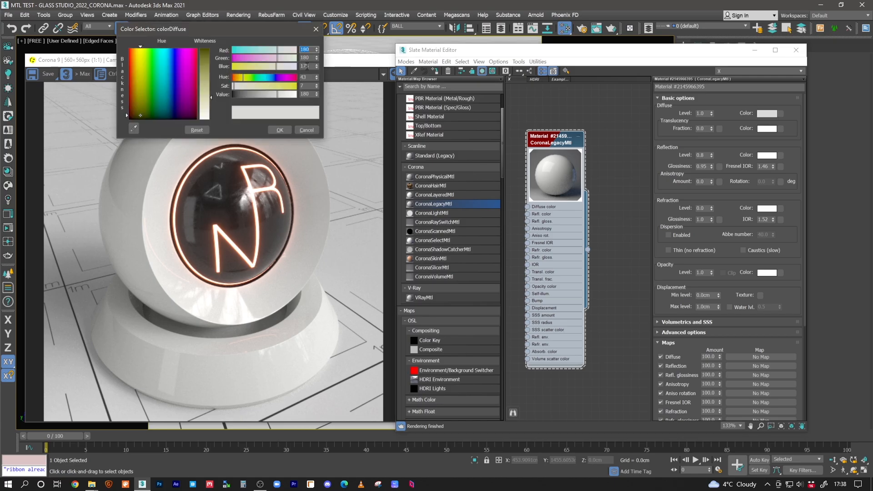
left_click(281, 130)
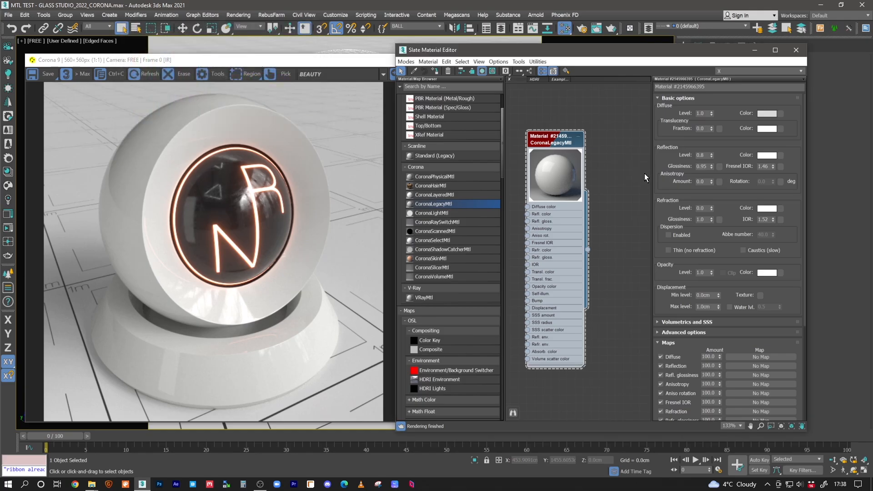
Set the off-white material's reflection glossiness to 0.95 and its reflection level to 0.7
left_click(704, 166)
key("Return")
type("5")
key("Return")
left_click(707, 156)
type("7")
key("Return")
Duplicate the off-white material node beside the original and assign the copy to the selected object
middle_click_drag(585, 165, 567, 181)
left_click_drag(543, 155, 625, 156, "shift")
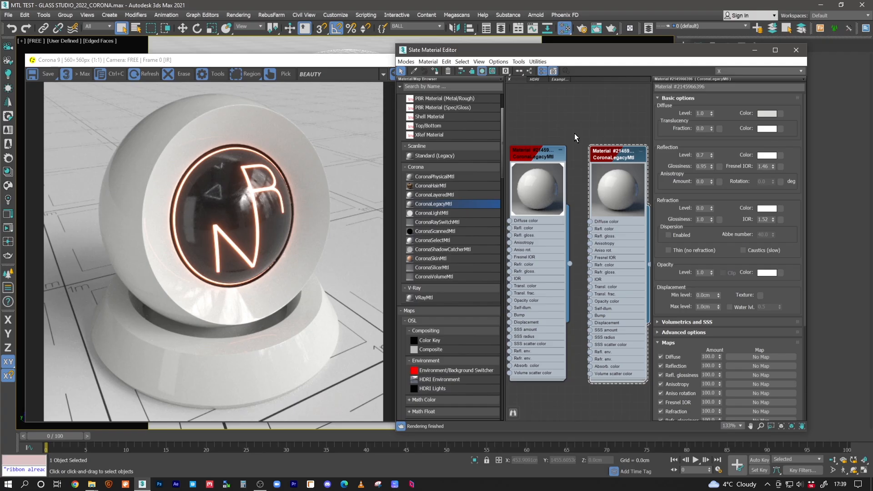
left_click(436, 71)
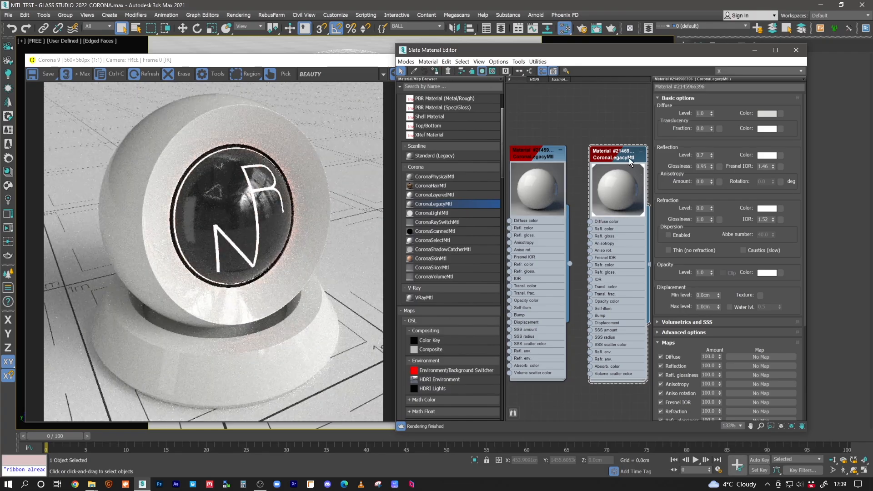
Try a reflection glossiness of 0.6 on the copied off-white material and settle on 0.7
key("BackSpace")
key("BackSpace")
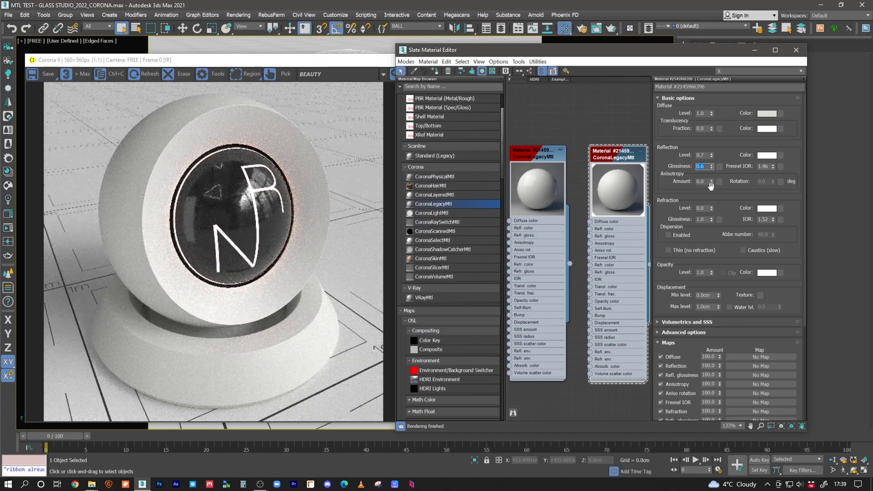
left_click(707, 167)
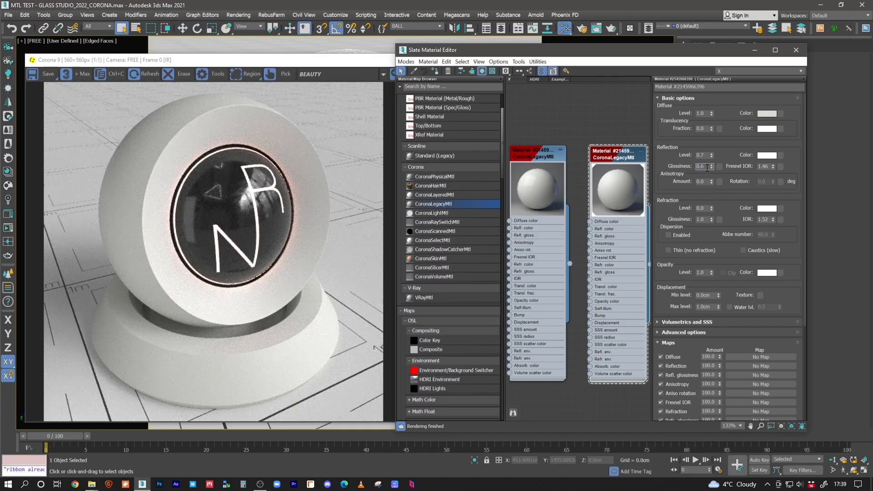
key("Return")
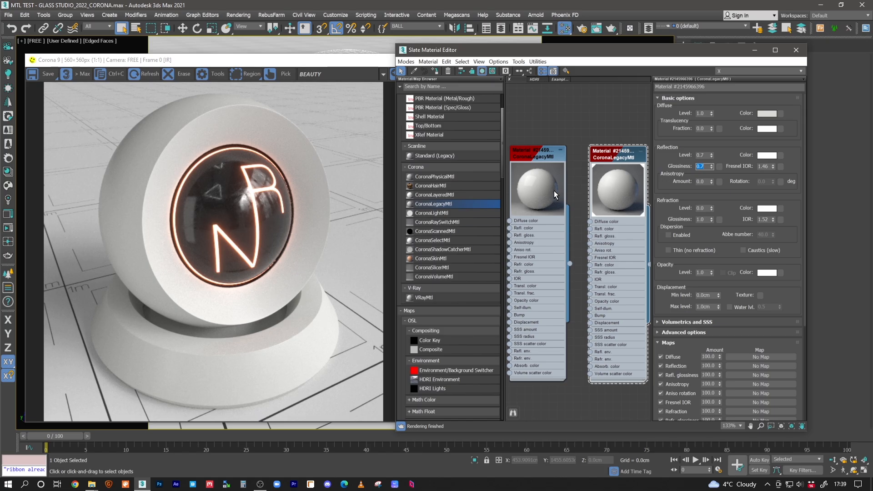
Duplicate the off-white material with 0.7 glossiness and open the new copy's parameters
middle_click_drag(633, 127, 634, 126)
middle_click_drag(613, 139, 528, 150)
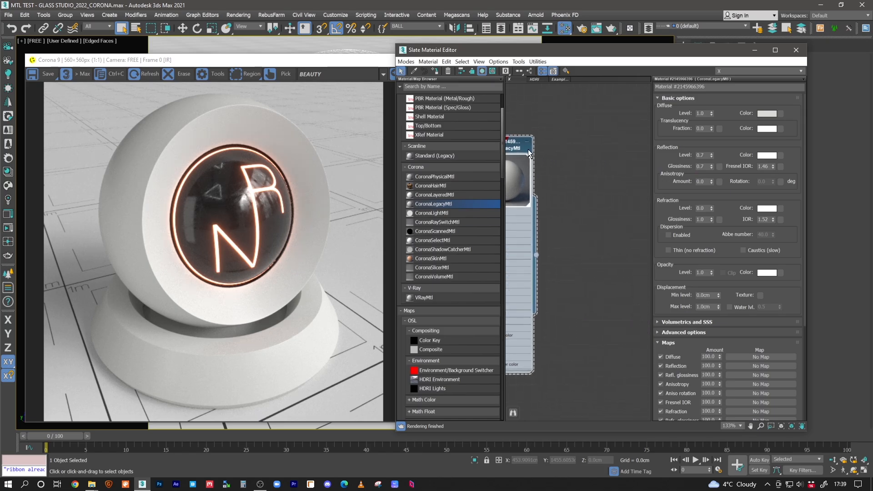
left_click_drag(510, 153, 591, 149, "shift")
double_click(592, 147)
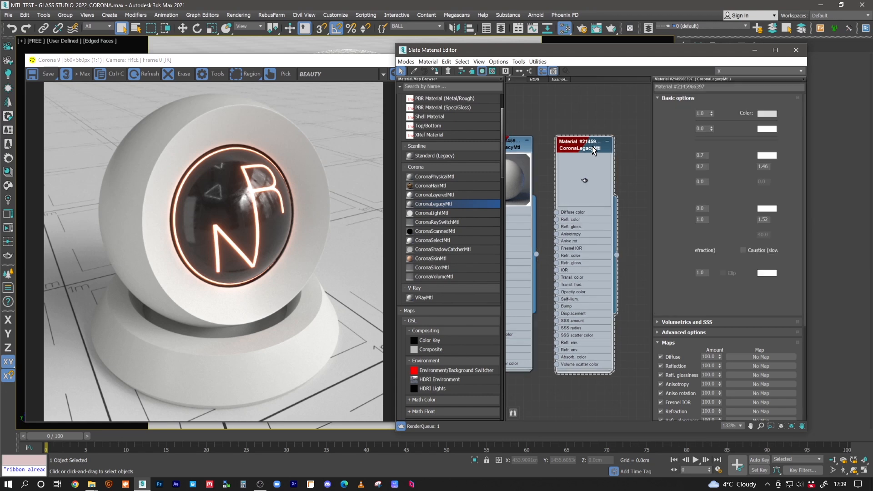
Set the new copy's diffuse colour value to 0 for pure black and assign it to the selected object
left_click(767, 113)
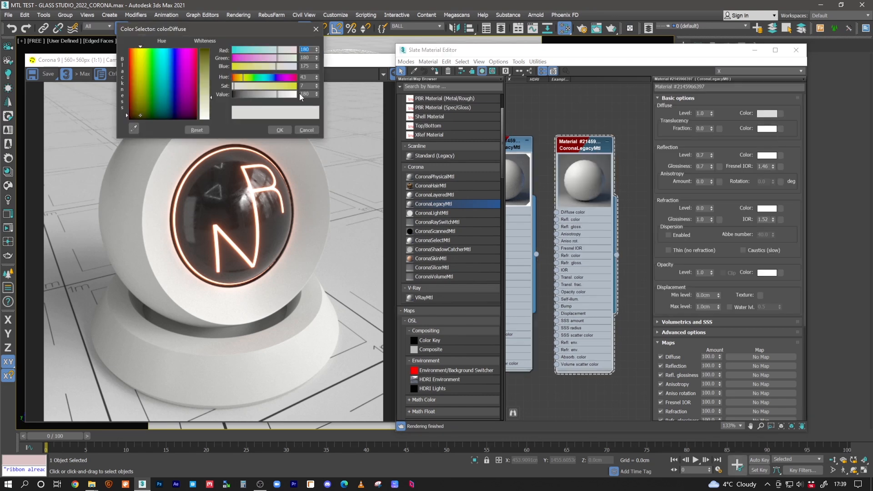
type("0")
key("Return")
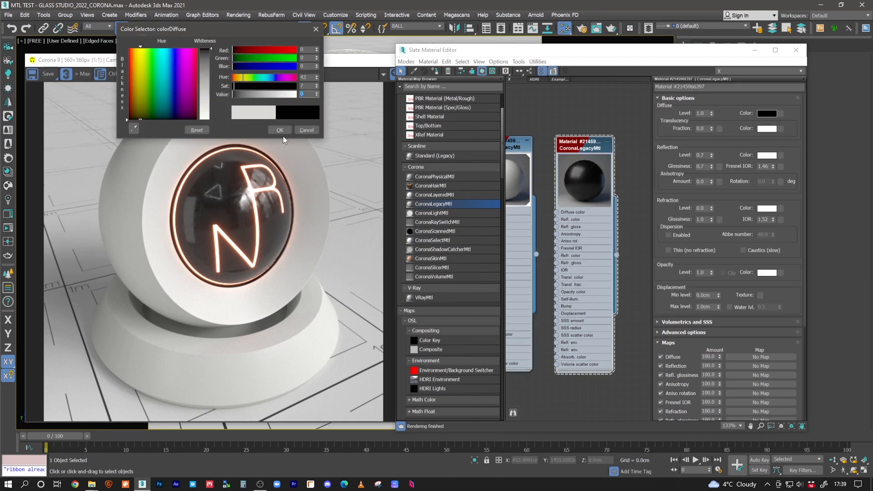
left_click(280, 130)
left_click(435, 72)
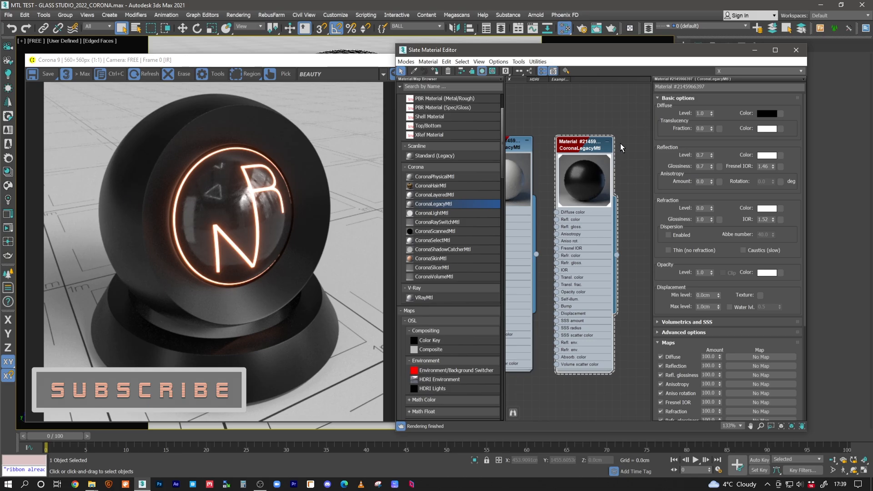
Set the black material's diffuse colour to a neutral dark grey with value 4
left_click(772, 116)
double_click(305, 94)
type("4")
key("Return")
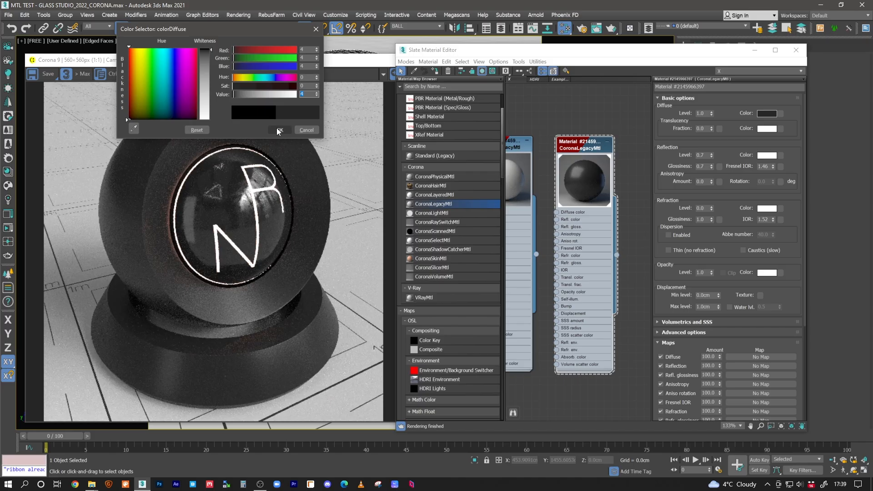
left_click(278, 131)
left_click(277, 128)
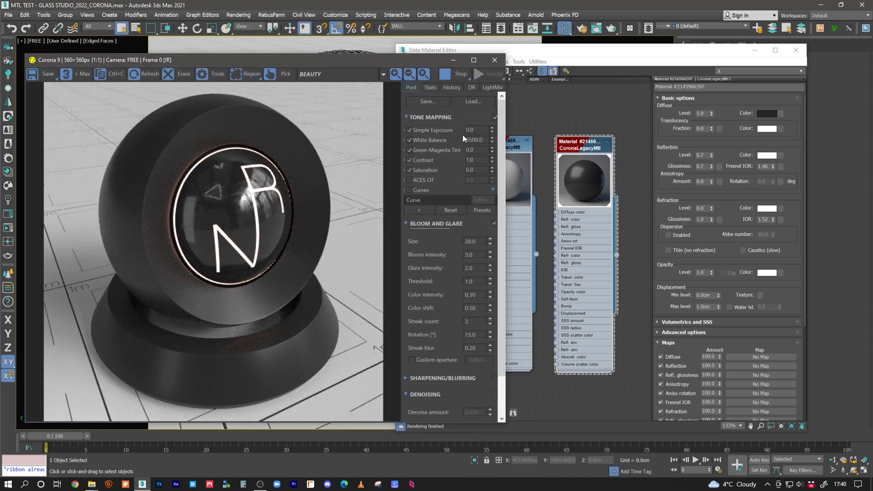
Enable Curves in the render's tone mapping and view the curve in the Curve Editor
left_click(409, 191)
left_click(482, 202)
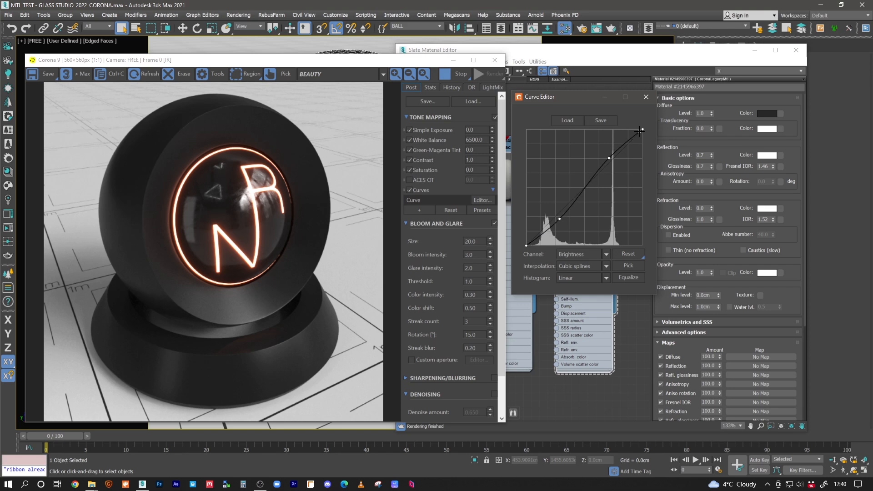
left_click(647, 97)
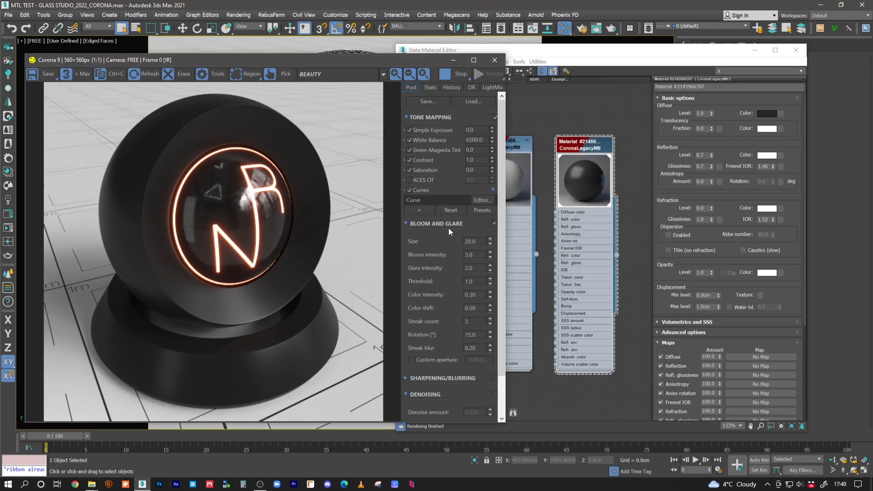
Compare the render with Curves off and on, and sample pixel colours on the black base and sphere
left_click(409, 189)
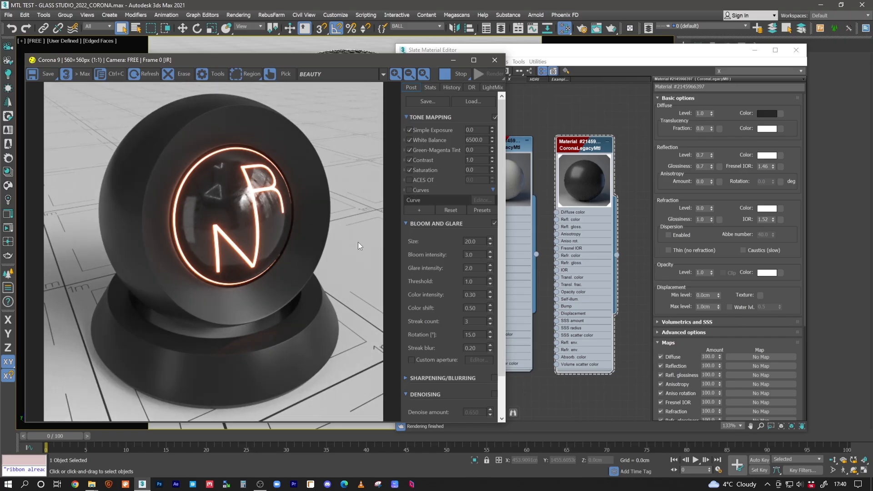
left_click(409, 190)
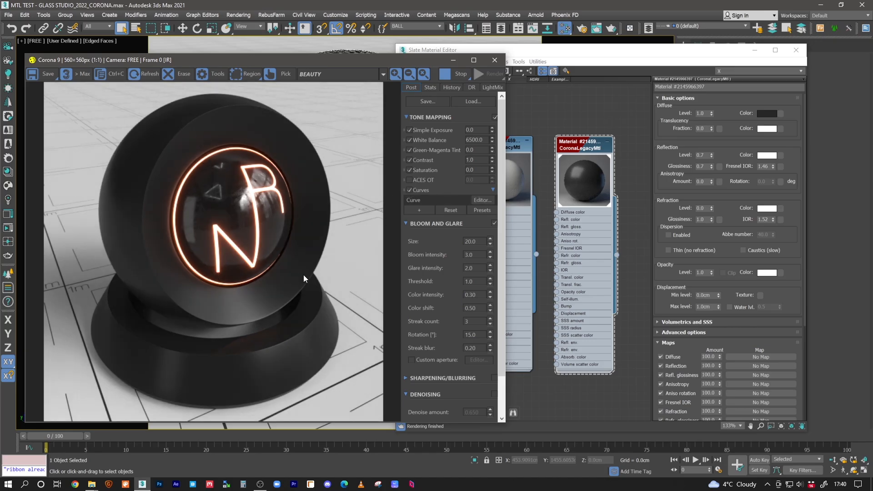
left_click(159, 332)
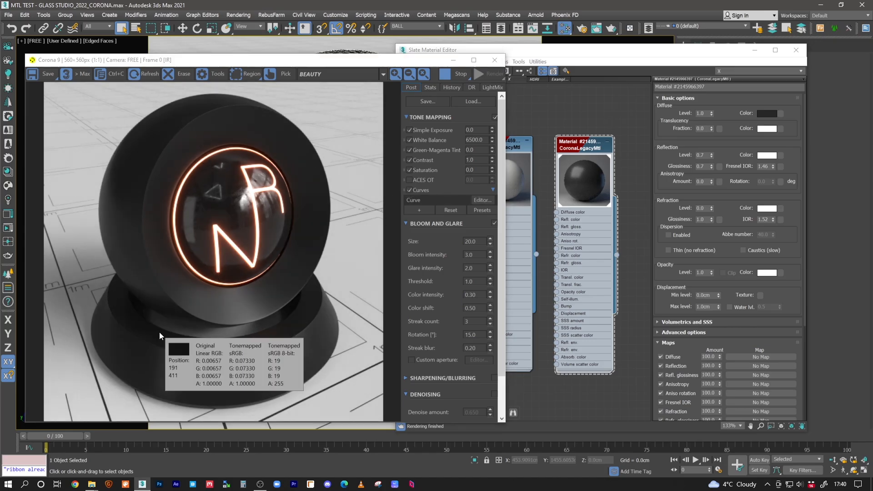
left_click_drag(138, 184, 173, 116)
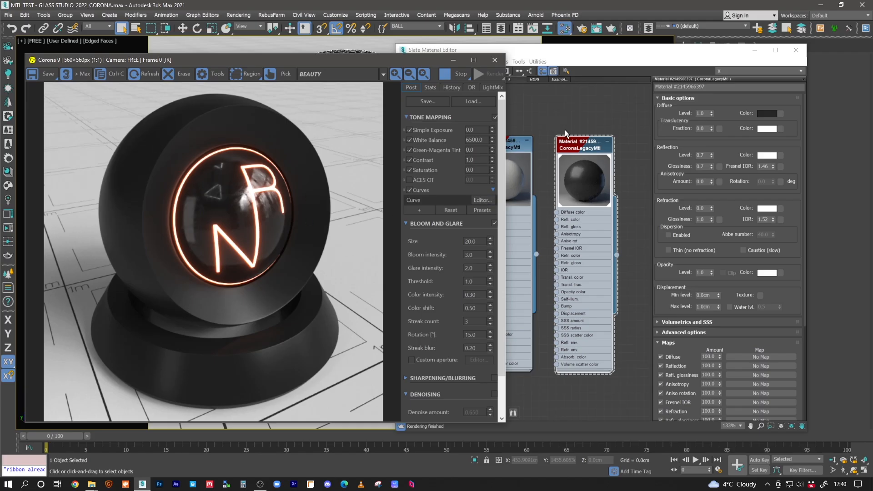
Darken the black material's diffuse colour by lowering its value, and return to the render window
left_click(768, 114)
double_click(306, 94)
left_click(280, 130)
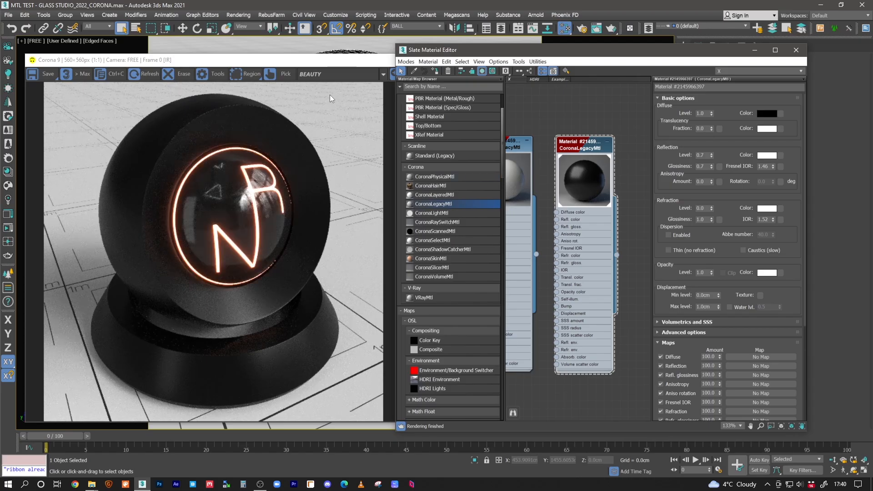
left_click(320, 60)
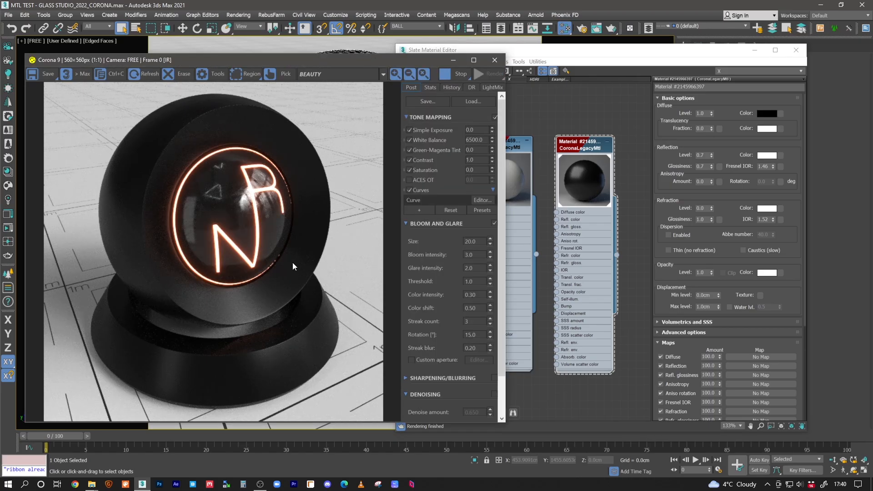
Disable Curves in the render's tone mapping
left_click_drag(225, 345, 146, 353)
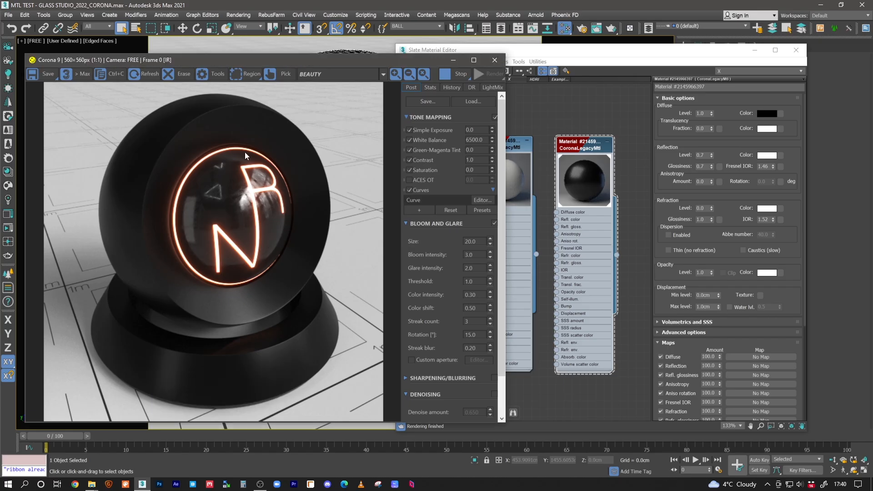
left_click(410, 190)
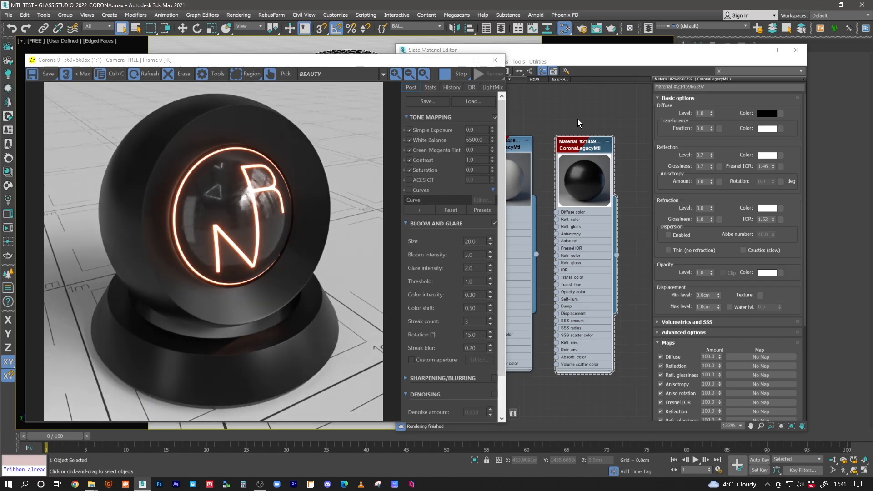
Set the value of the black material's diffuse colour to 3
left_click(579, 124)
left_click(768, 114)
double_click(311, 94)
type("3")
left_click(279, 130)
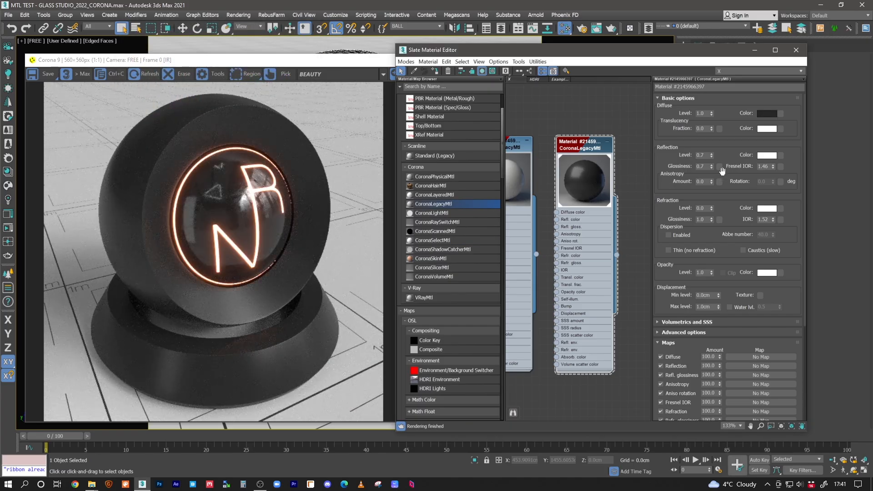
Set the black material's reflection glossiness to 0.95 and inspect the sharper reflections on the shader ball
left_click(706, 168)
type("0.95")
key("Return")
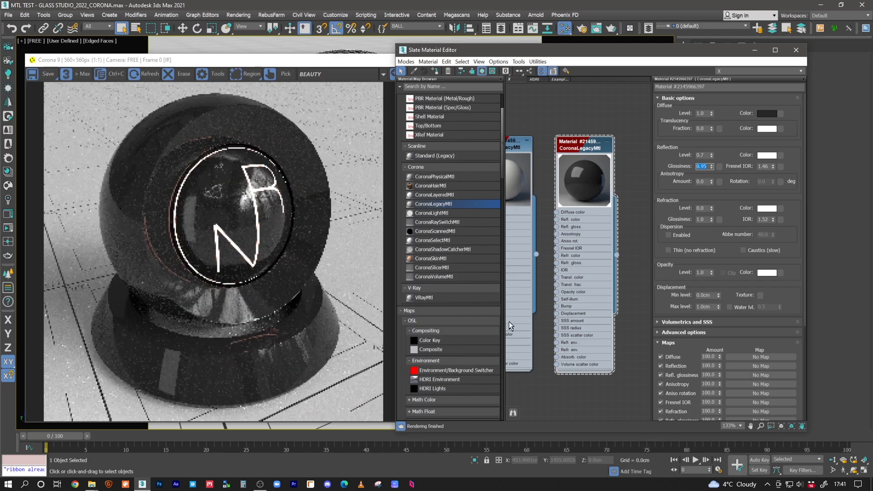
scroll(236, 299, "up", 1)
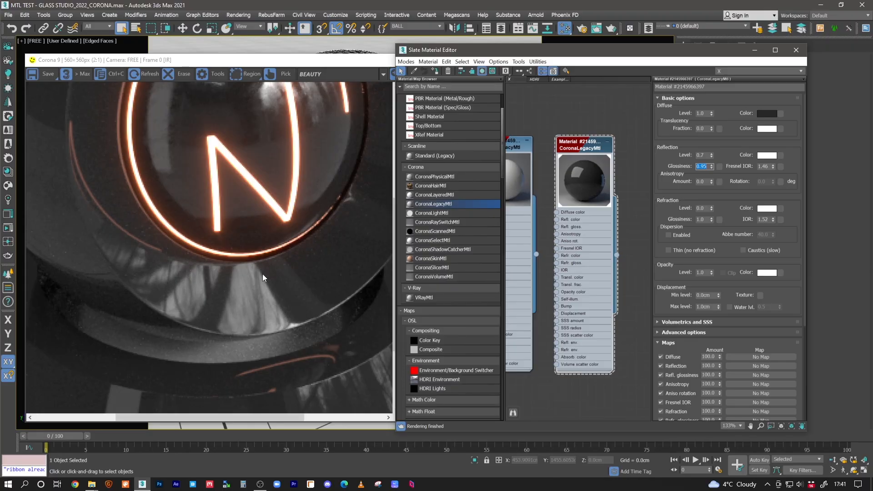
Try a reflection glossiness of 1.0 on the black material for comparison and restore it to 0.95
left_click(712, 165)
scroll(225, 300, "down", 1)
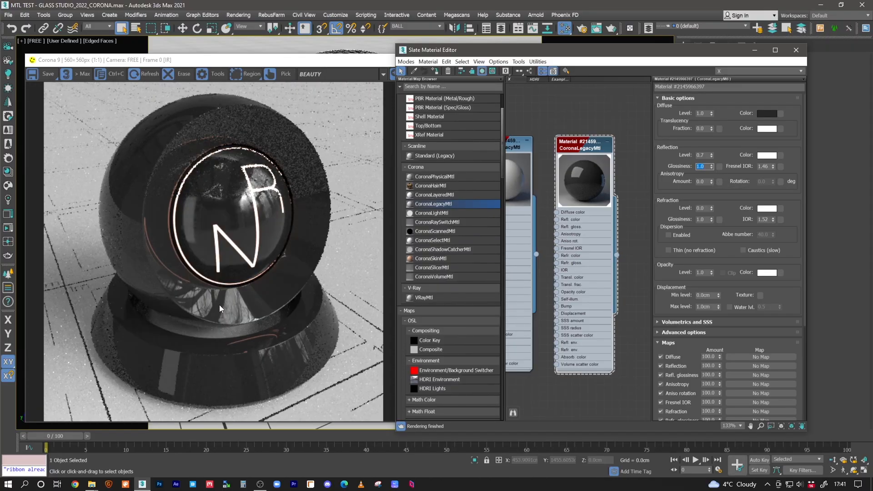
left_click_drag(706, 167, 673, 166)
type(".95")
key("Return")
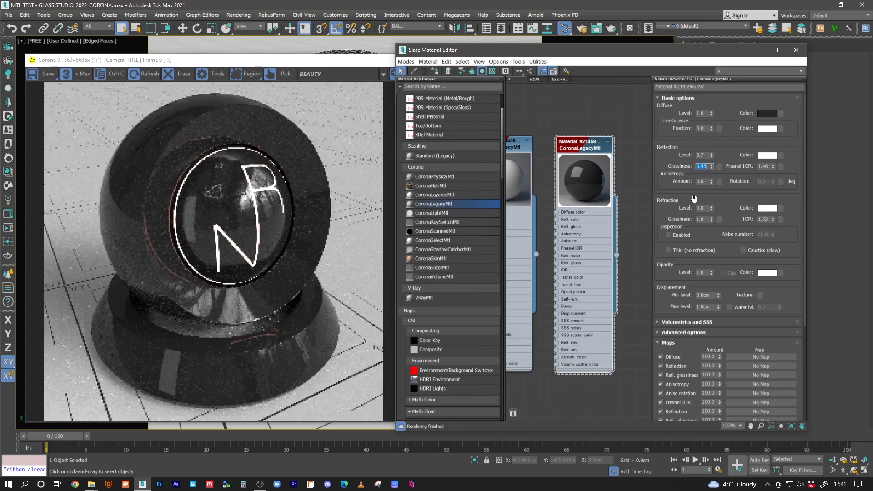
left_click(711, 164)
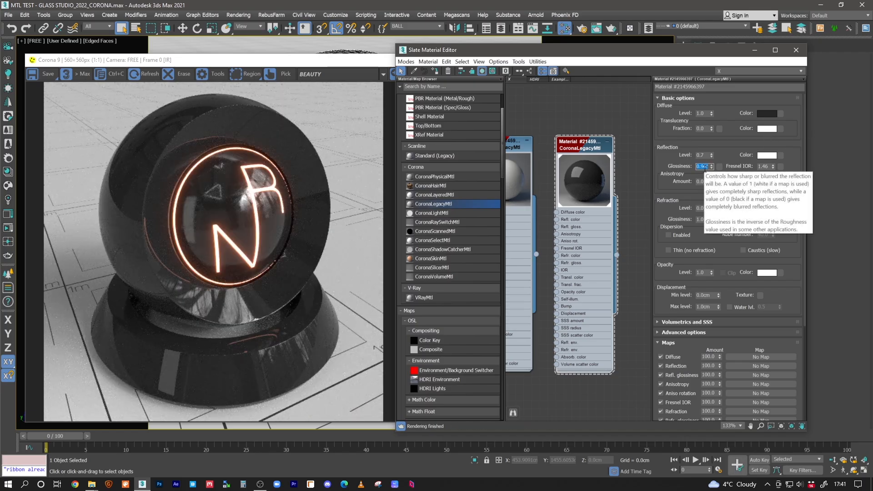
type("5")
key("Return")
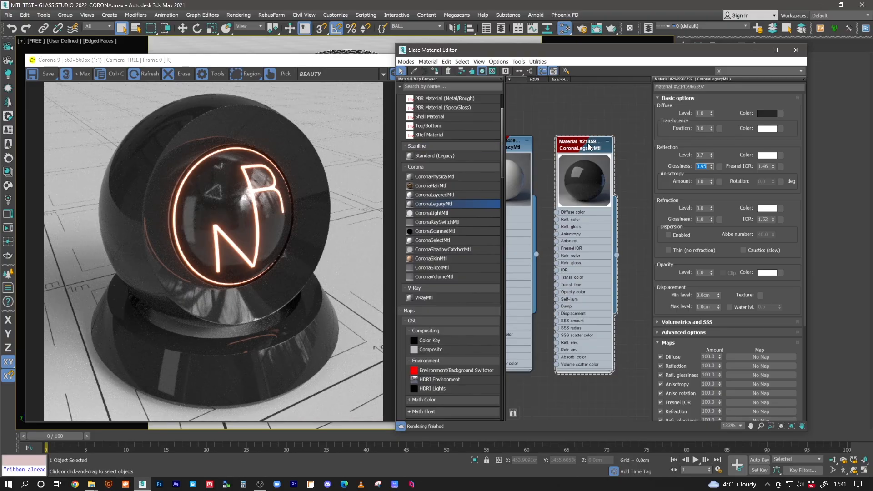
Assign a copy of the glossy black material to the shader ball and set its diffuse colour to muted green: hue 107, saturation 61, value 76
left_click_drag(592, 149, 618, 143)
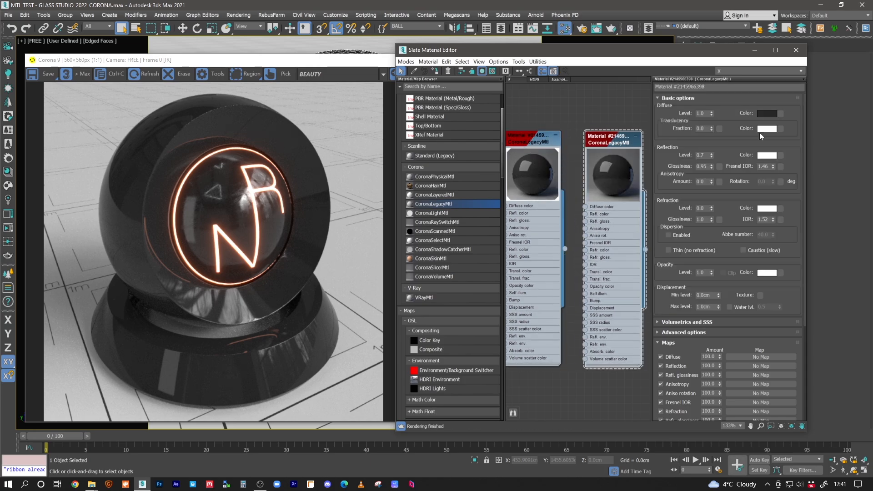
left_click(434, 71)
left_click(768, 113)
mouse_move(252, 79)
left_mouse_down()
mouse_move(263, 79)
mouse_move(248, 89)
left_mouse_up()
left_click(251, 95)
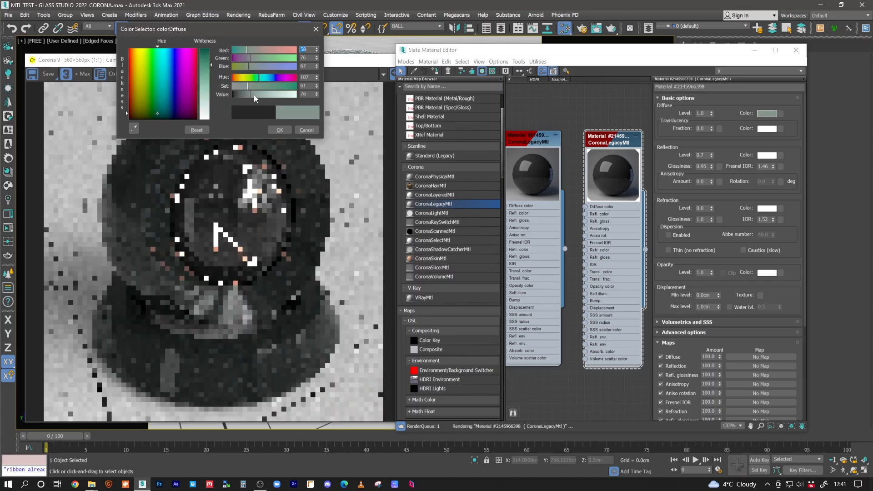
left_click(286, 131)
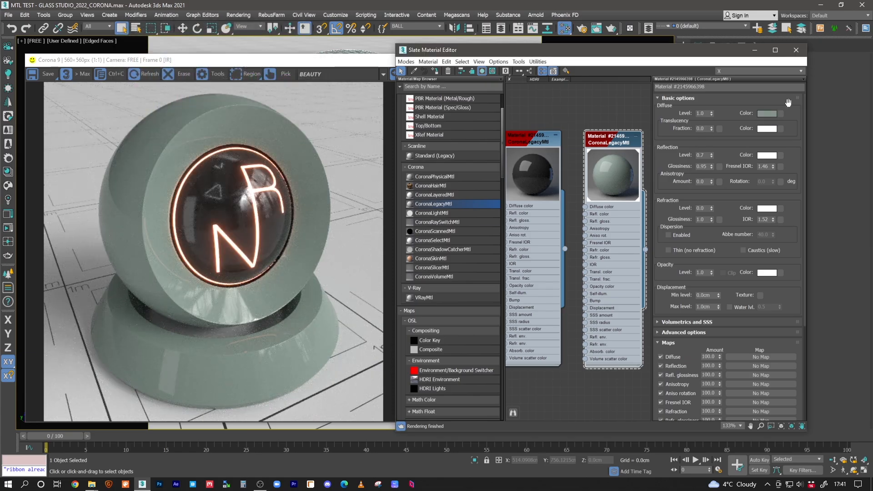
Raise the saturation of the green material's diffuse colour to 255
left_click(768, 113)
left_click(294, 86)
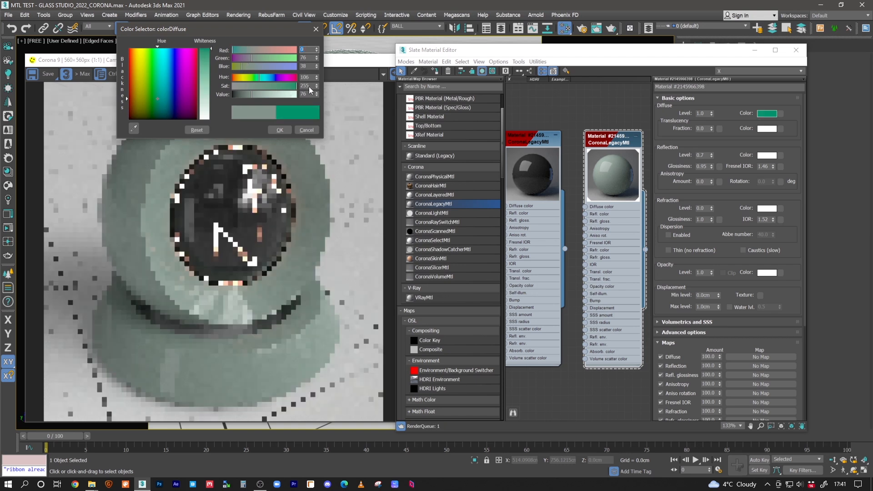
left_click(281, 129)
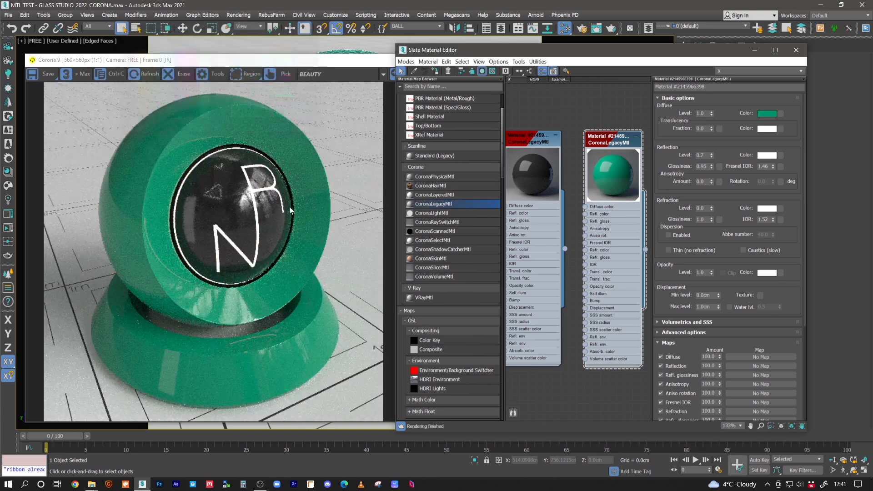
Soften the green material's diffuse colour to saturation 209 and value 95
left_click(772, 113)
left_click(293, 88)
left_click_drag(293, 87, 289, 86)
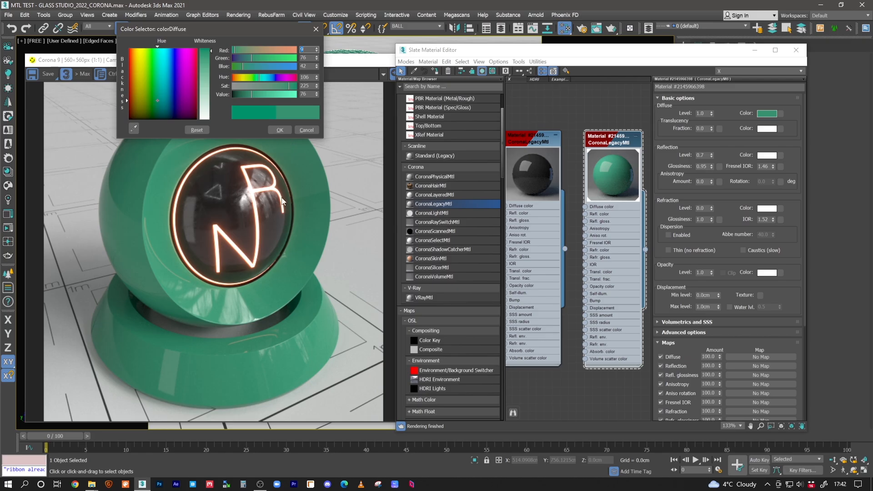
left_click_drag(289, 86, 255, 95)
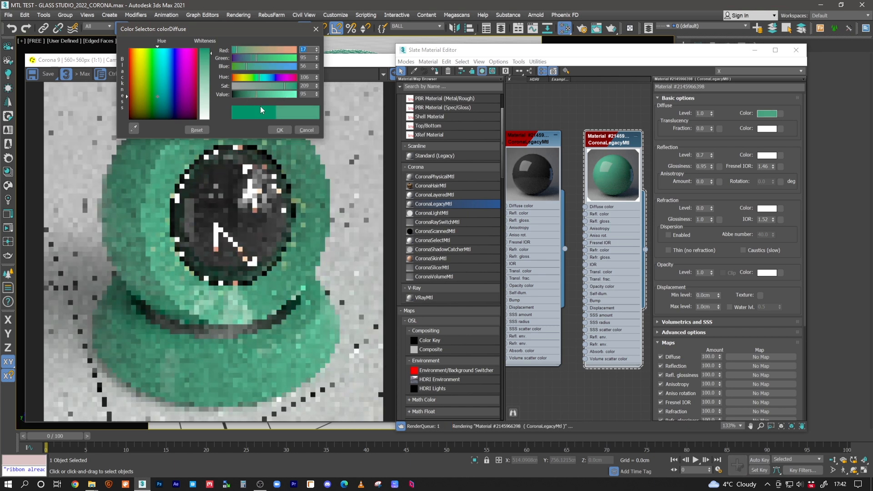
left_click(278, 129)
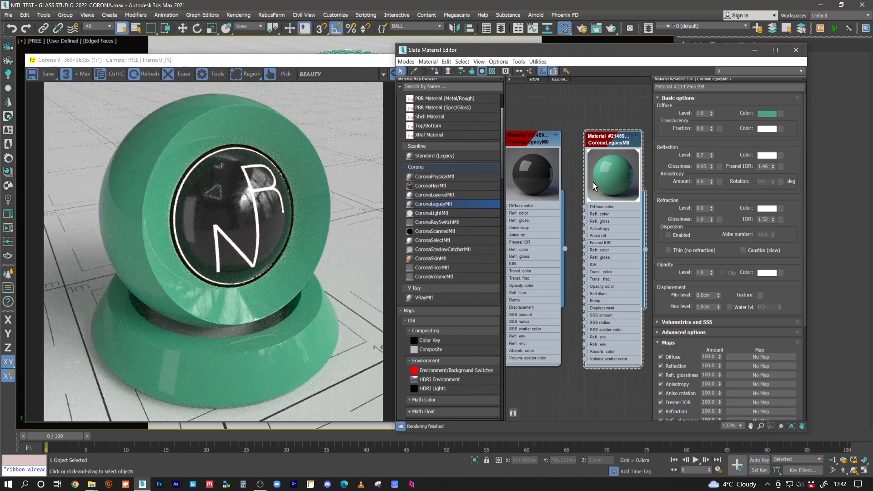
Copy the glossy black material into the empty space above its node and assign the copy to the shader ball
scroll(589, 173, "down", 5)
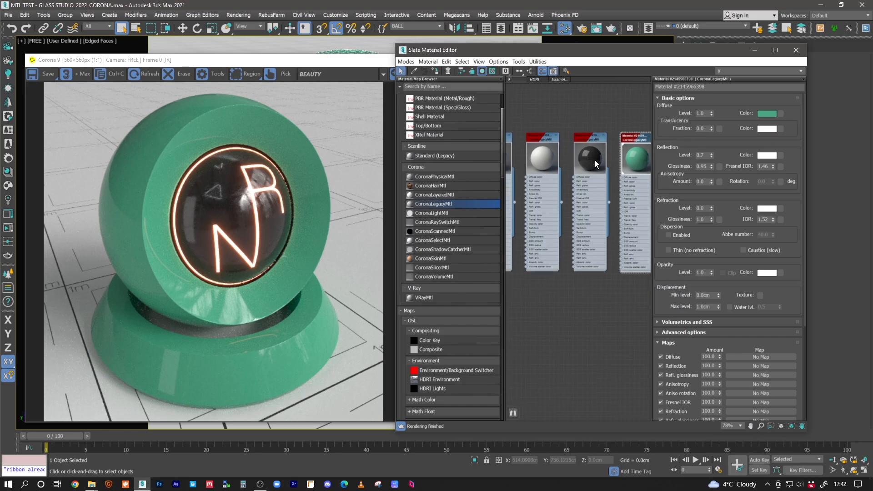
middle_click_drag(591, 157, 555, 265)
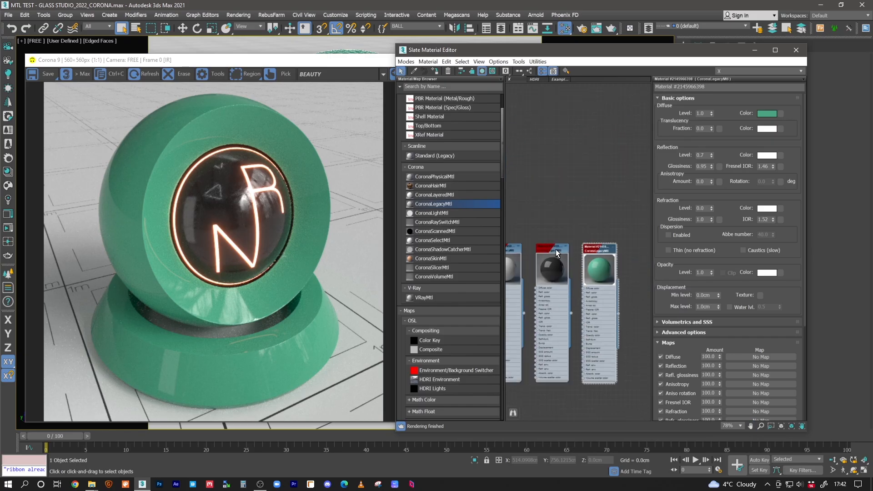
left_click_drag(557, 253, 561, 106, "shift")
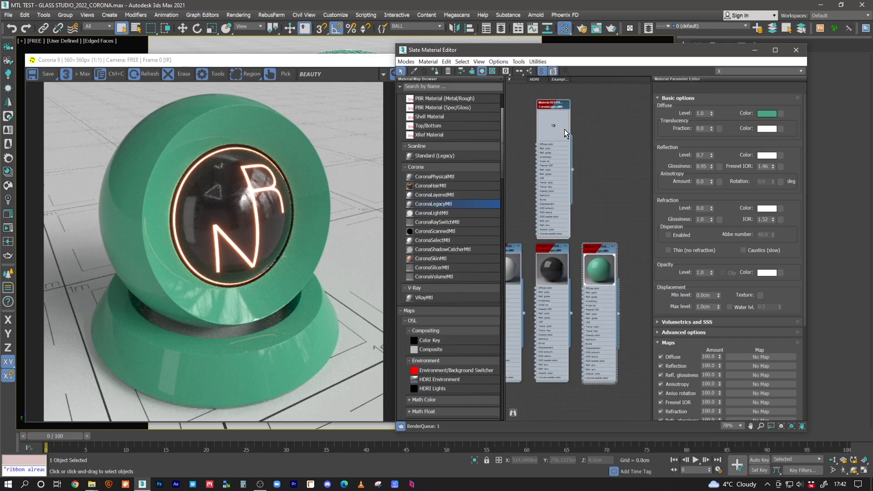
scroll(562, 124, "up", 3)
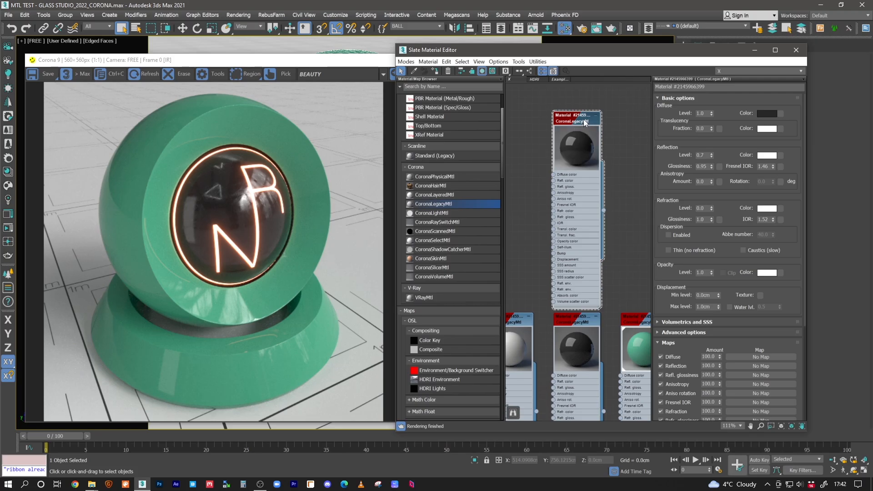
left_click(435, 72)
middle_click_drag(571, 170, 605, 167)
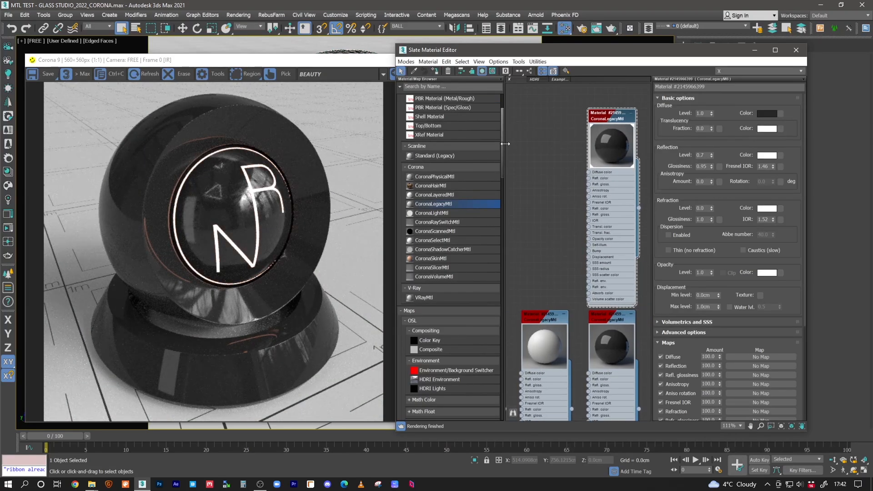
Add a Bitmap map using the DIRT_01 texture beside the copied black material
left_click_drag(503, 147, 506, 259)
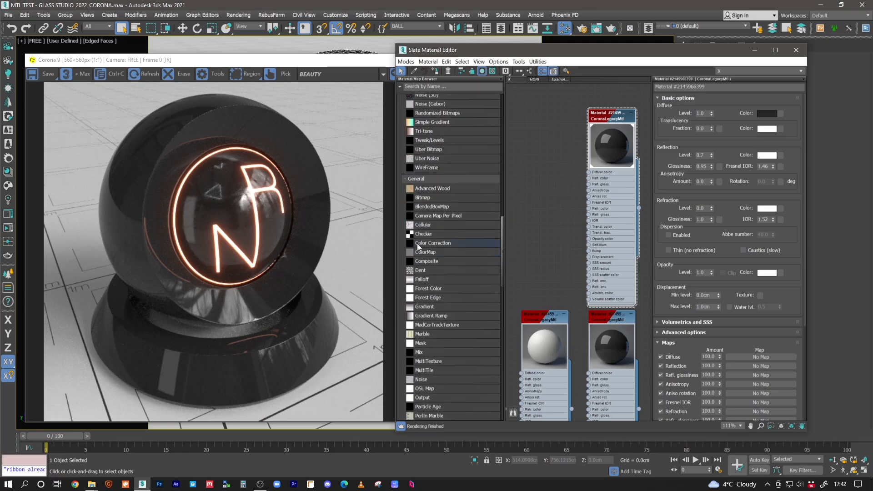
left_click_drag(424, 198, 557, 168)
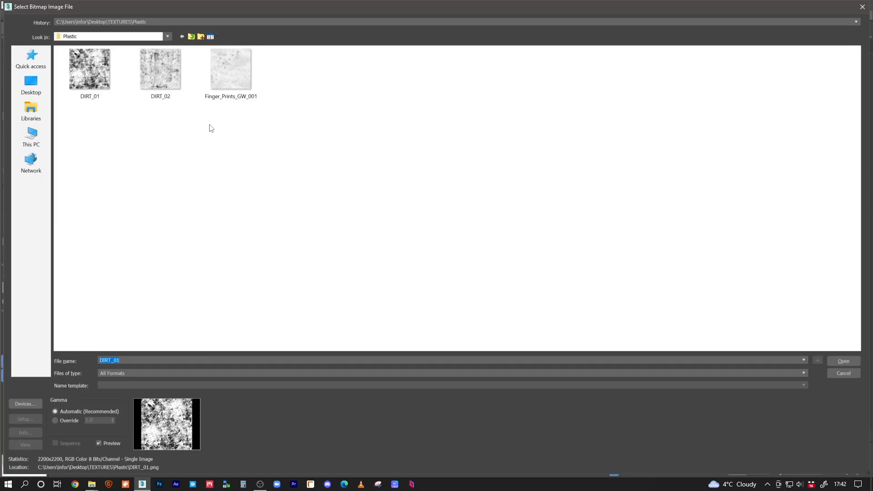
left_click(94, 80)
Duplicate the dirt bitmap node, load Finger_Prints_GW_001 into the copy, and stack the two nodes beside the material
left_click_drag(554, 169, 529, 176)
left_click(528, 176)
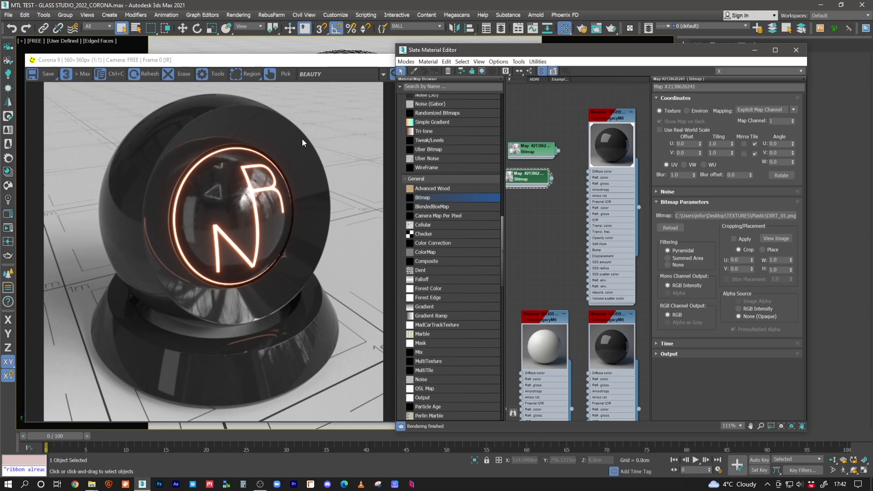
middle_click_drag(541, 197, 560, 201)
left_click(708, 217)
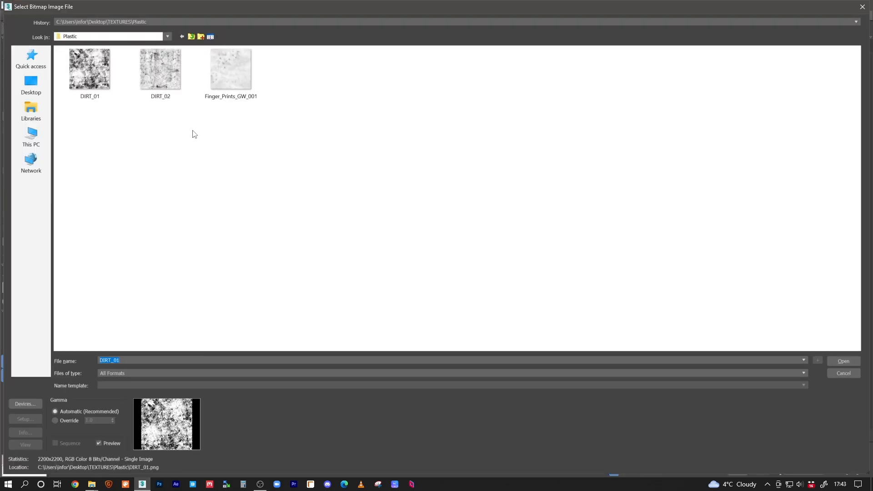
double_click(225, 78)
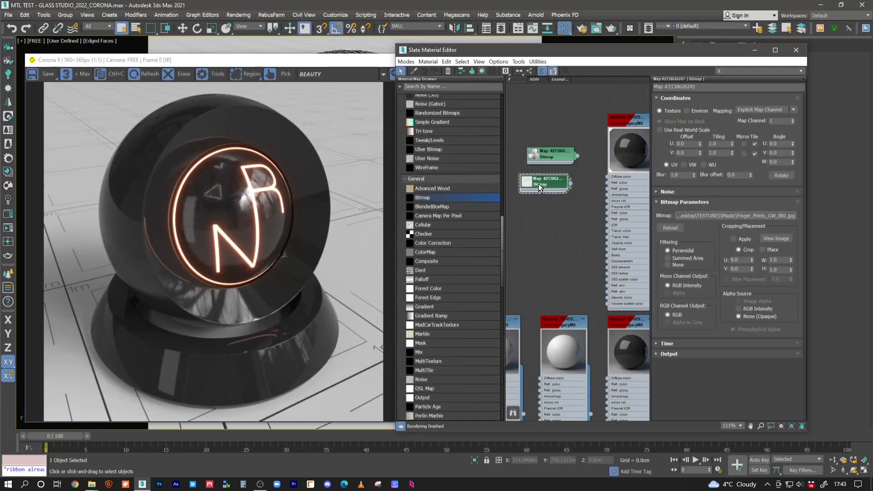
left_click_drag(538, 184, 540, 210)
left_click_drag(552, 162, 541, 169)
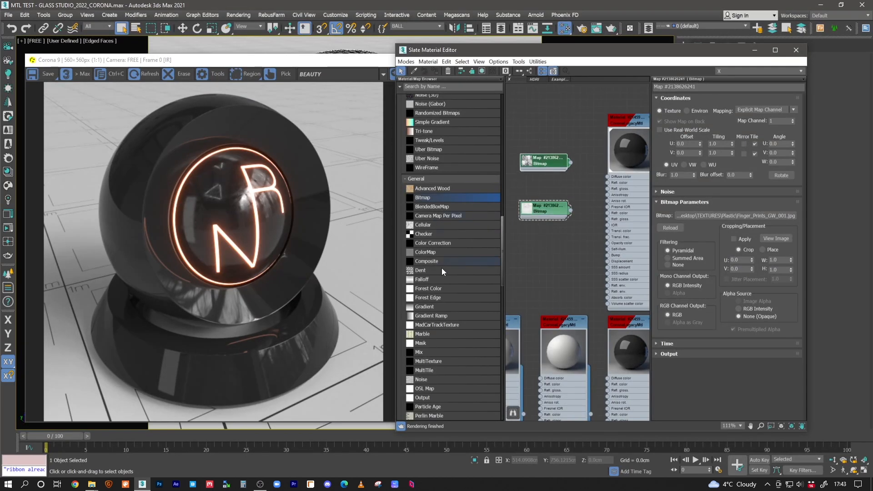
Route the DIRT_01 bitmap through a new Color Correction map into the black material's reflection glossiness
left_click(434, 244)
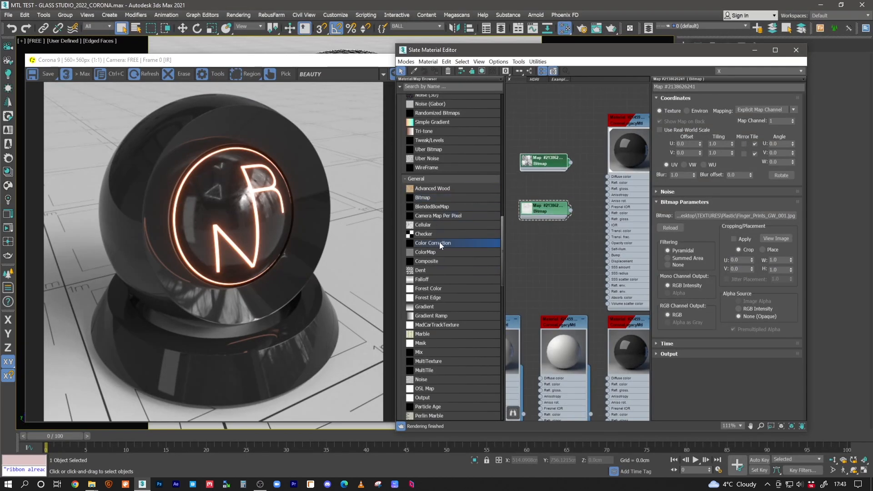
left_click_drag(547, 137, 548, 138)
middle_click_drag(552, 160, 559, 165)
left_click_drag(559, 165, 542, 142)
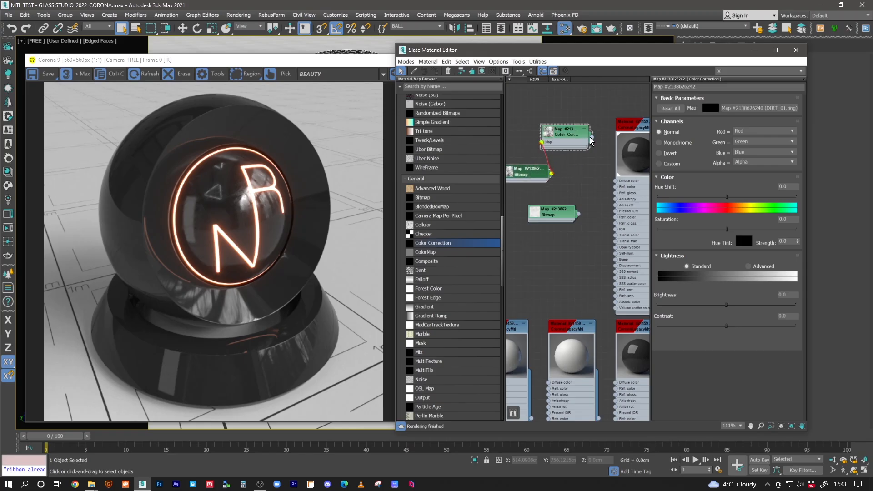
left_click_drag(593, 150, 614, 197)
left_click_drag(574, 139, 580, 180)
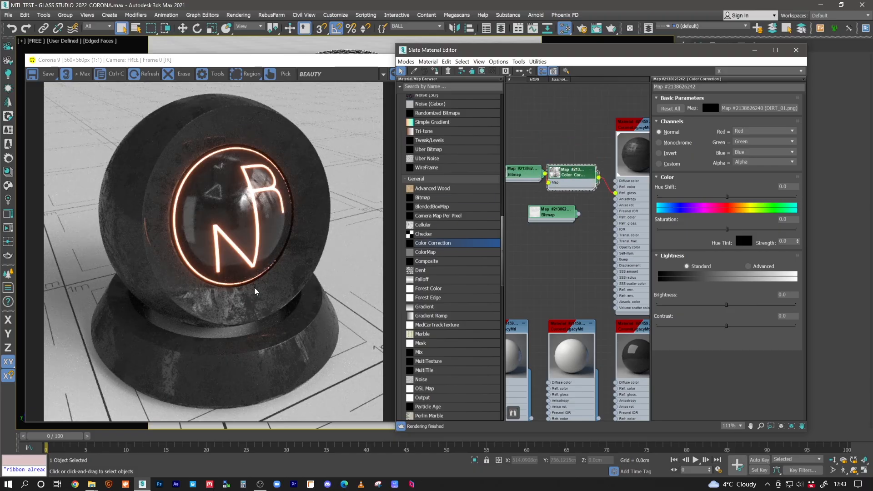
Set the reflection glossiness map amount to 10 in the dirt-mapped black material
scroll(561, 193, "up", 1)
scroll(561, 193, "up", 1)
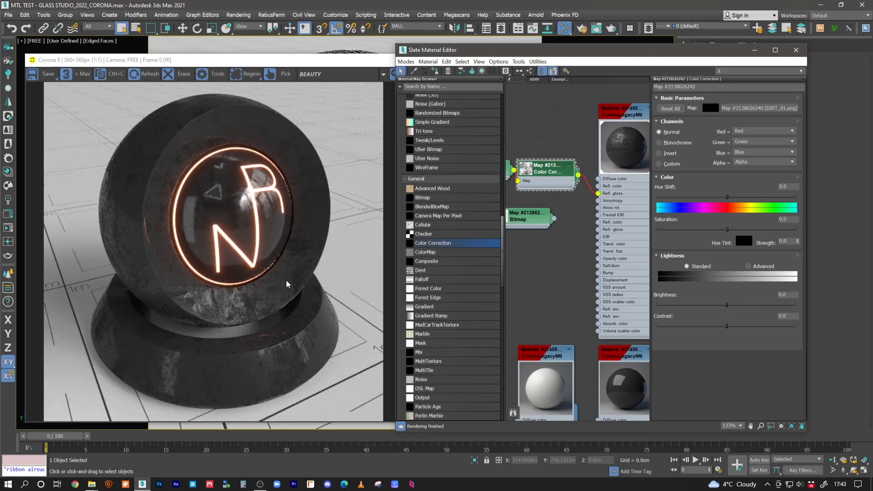
double_click(631, 117)
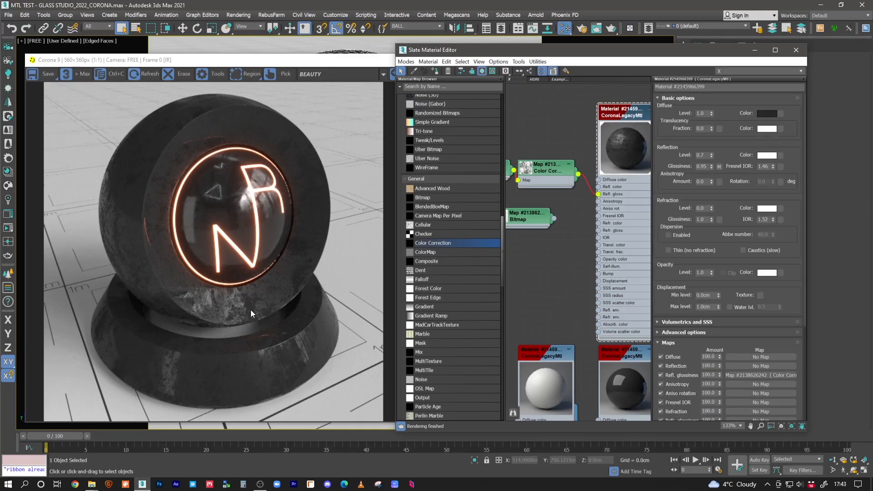
double_click(709, 374)
type("10")
key("Return")
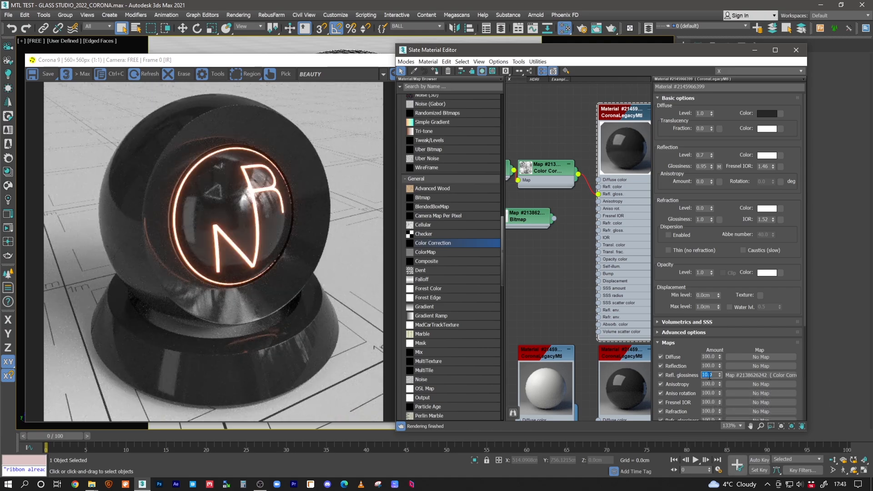
Test base reflection glossiness values of 0 and 1.0 together with the dirt map
double_click(704, 167)
type("0")
key("Return")
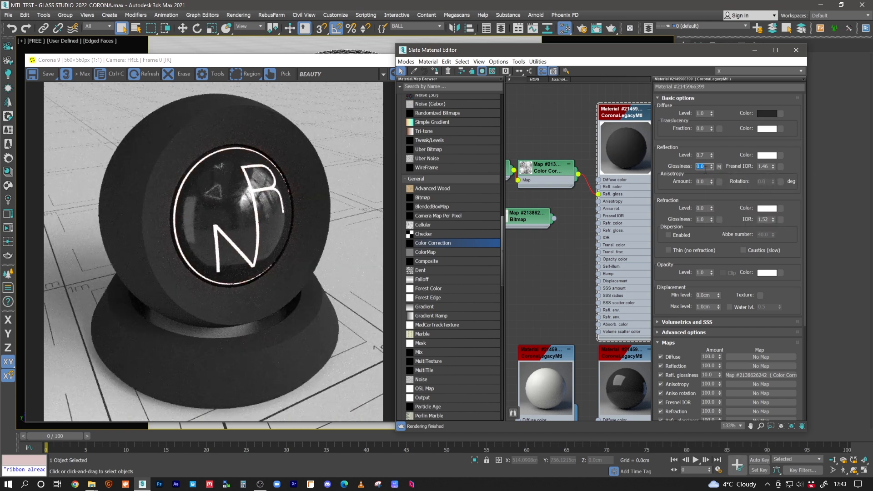
type("1")
key("Return")
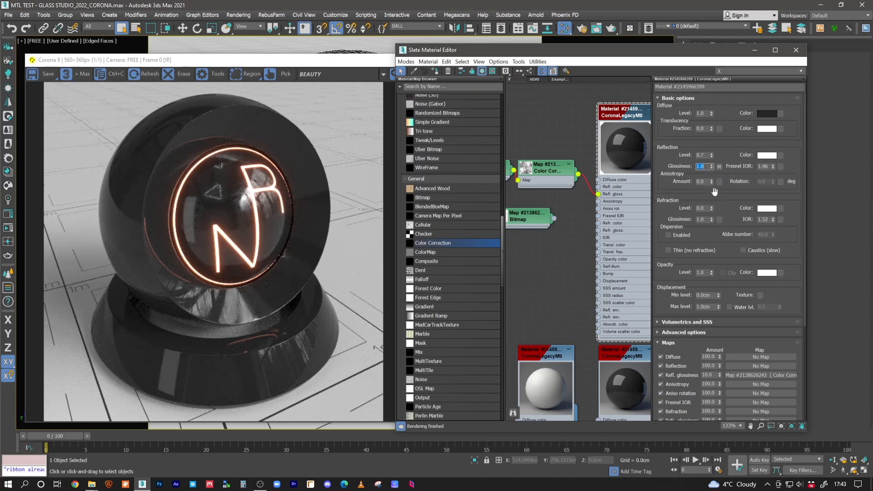
Set the dirt-mapped black material's base reflection glossiness to 0.8
type(".8")
key("Return")
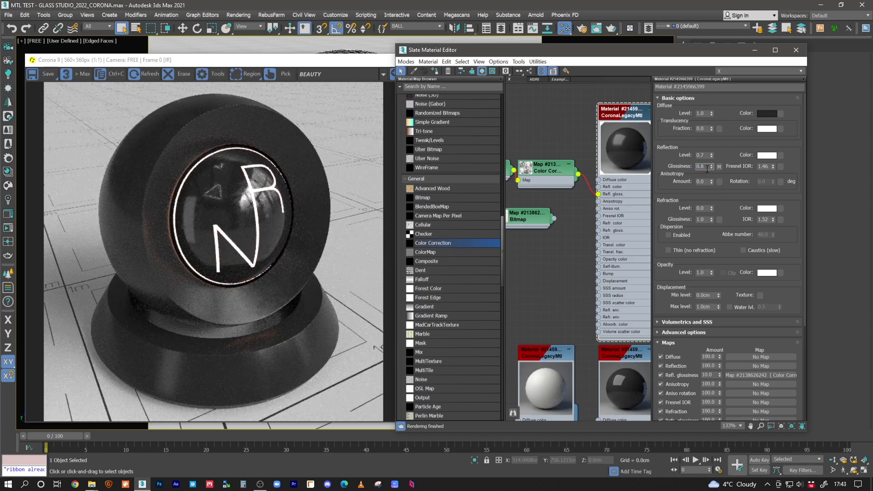
Set the base reflection glossiness to 0.9 and feed the lower bitmap into the Color Correction map in place of the dirt bitmap
type("0.9")
key("Return")
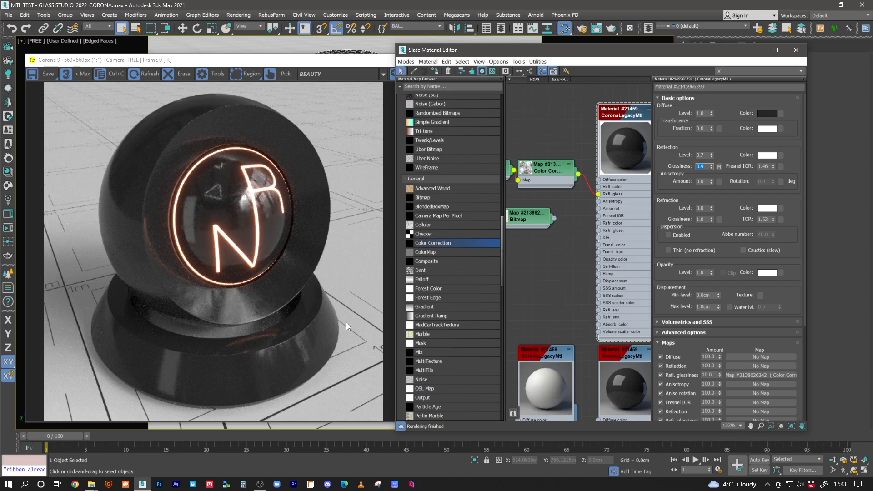
middle_click_drag(562, 190, 582, 192)
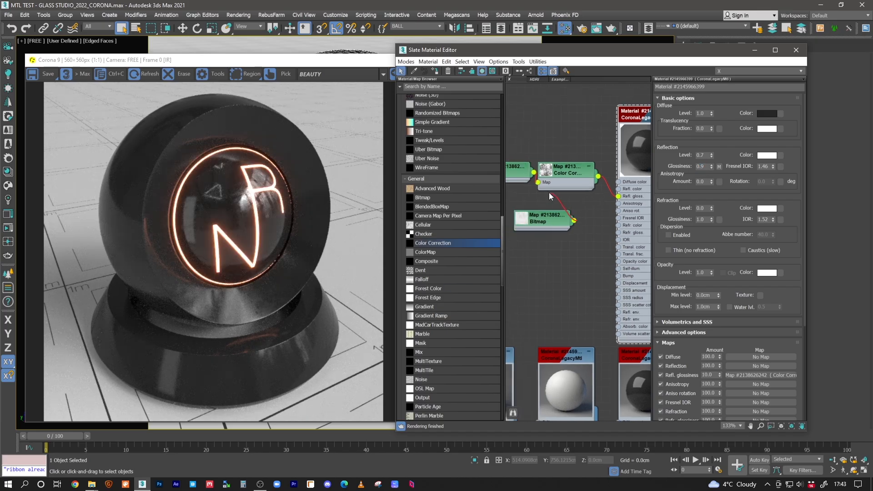
left_click_drag(539, 183, 539, 183)
left_click_drag(546, 215, 530, 223)
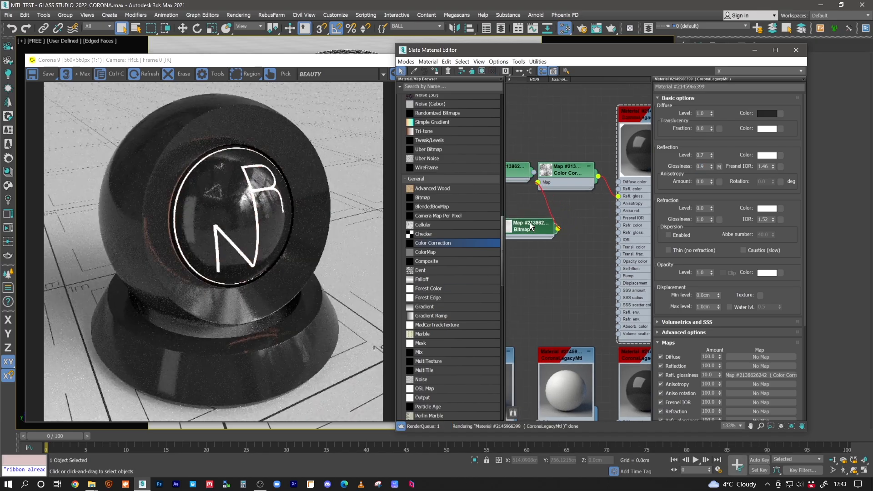
Set the reflection glossiness map amount to 50 and inspect the shader ball's surface up close in the render
double_click(709, 375)
type("50")
key("Return")
scroll(247, 308, "up", 1)
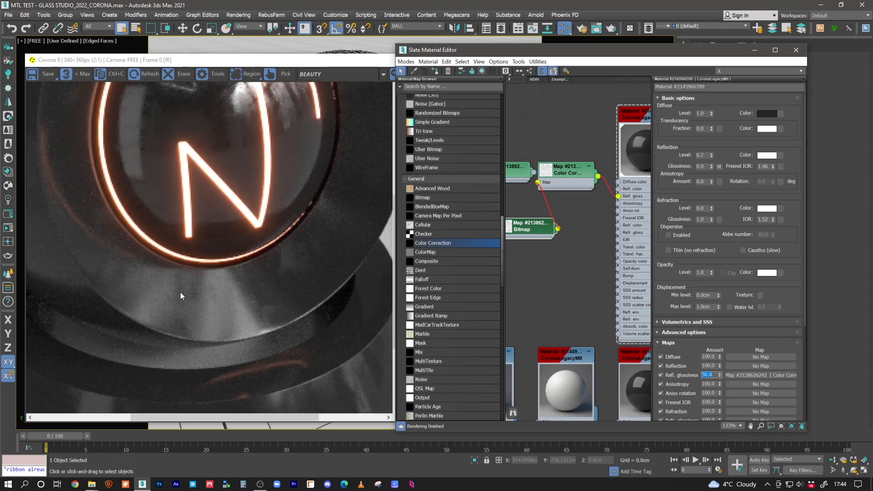
left_click_drag(288, 324, 283, 269)
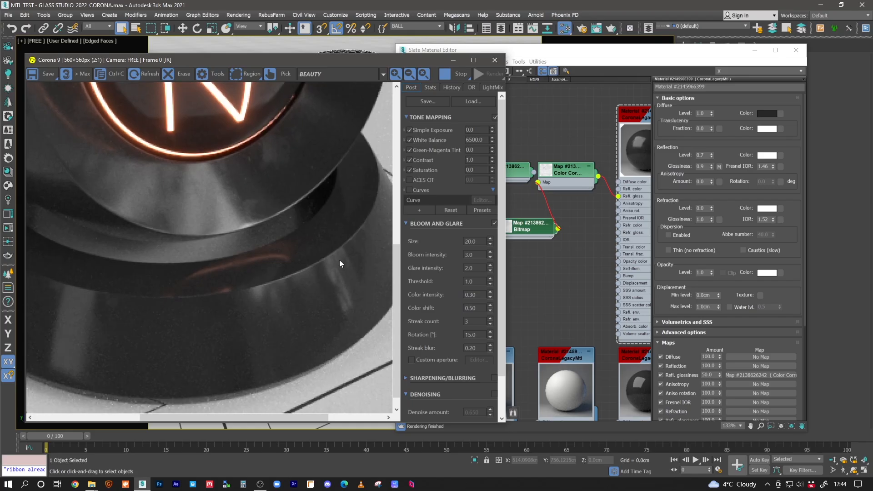
scroll(226, 291, "down", 1)
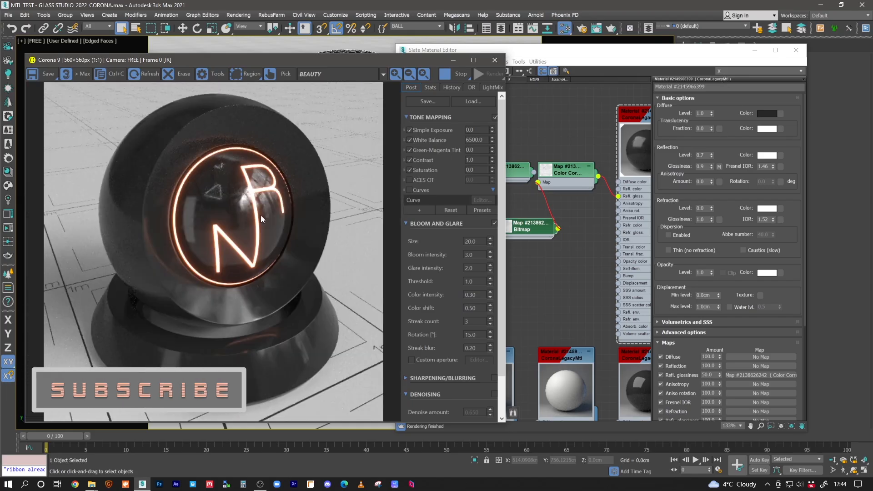
Change the textured material's diffuse colour from black to blue with hue 170, saturation 235 and value 99
middle_click_drag(609, 214, 549, 214)
scroll(551, 213, "down", 1)
left_click(584, 125)
left_click(767, 113)
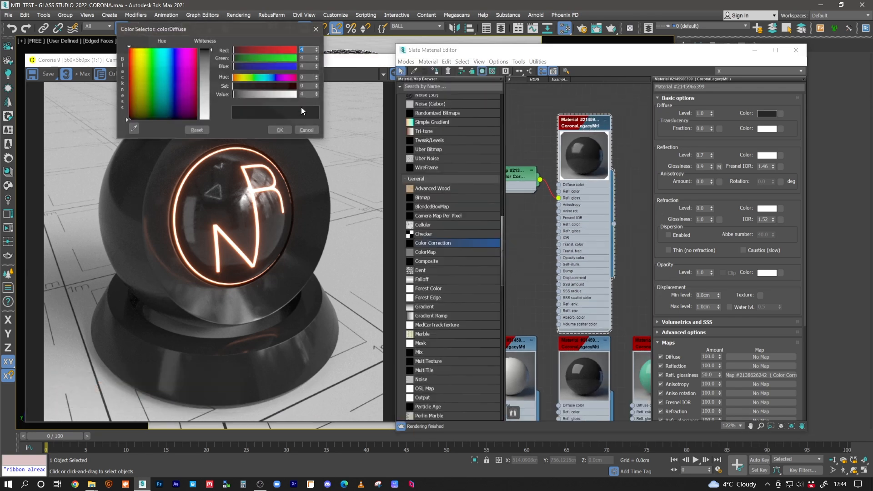
left_click(275, 78)
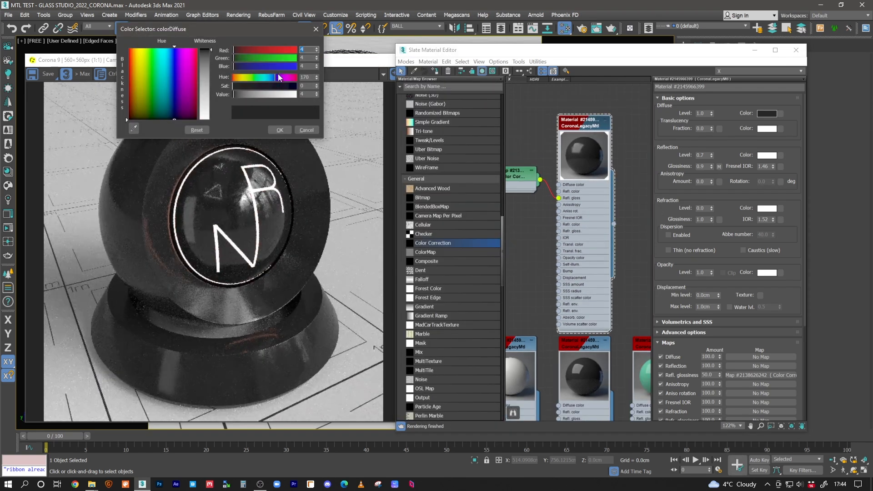
left_click(263, 68)
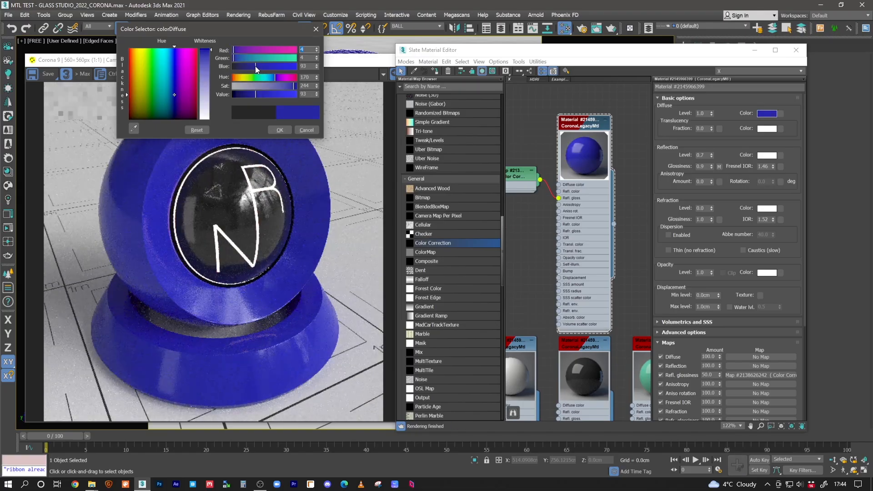
left_click(290, 86)
left_click(262, 94)
left_click(292, 86)
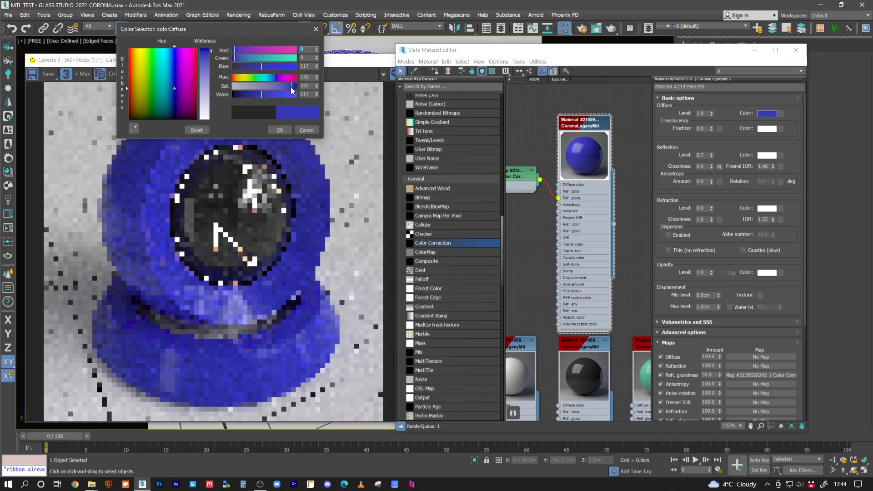
left_click(258, 96)
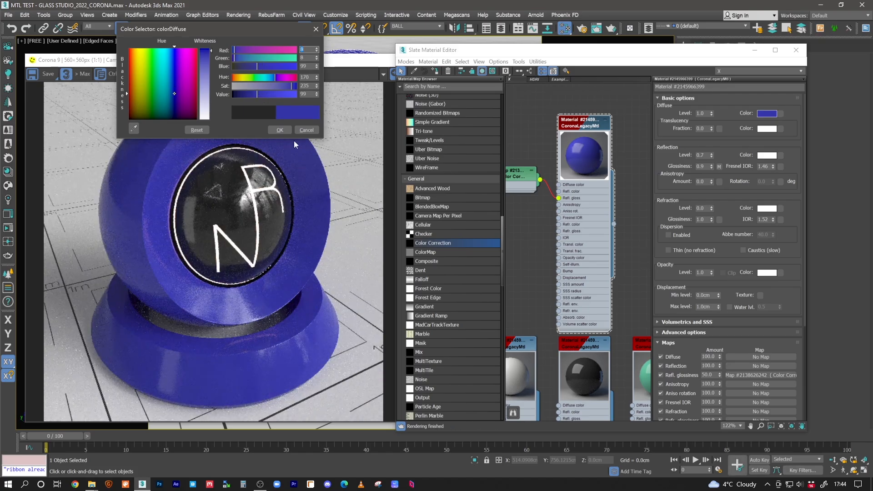
Shift the diffuse colour to a muted teal with hue 137 and saturation 161, and inspect the rendered surface
left_click(266, 78)
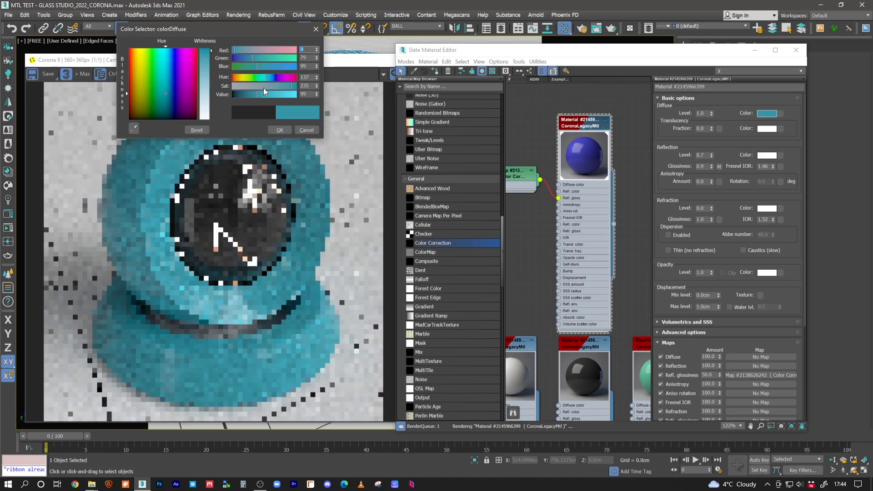
left_click_drag(285, 87, 273, 86)
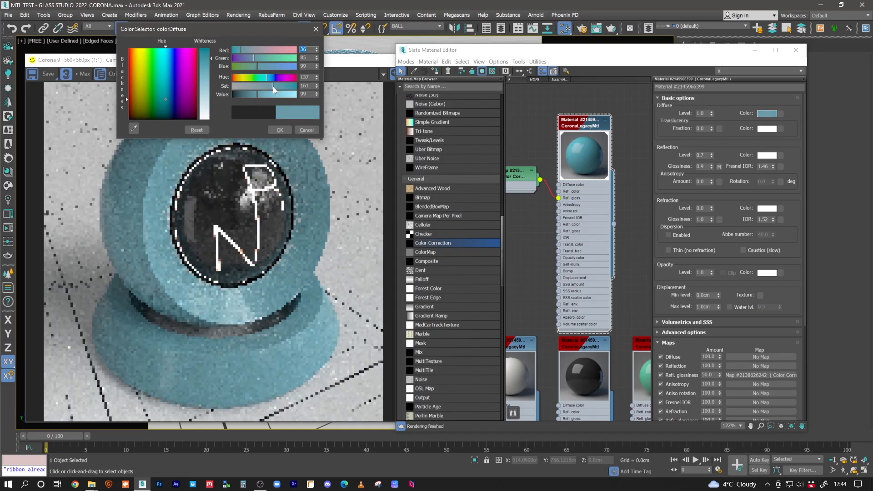
left_click(282, 131)
scroll(245, 302, "up", 1)
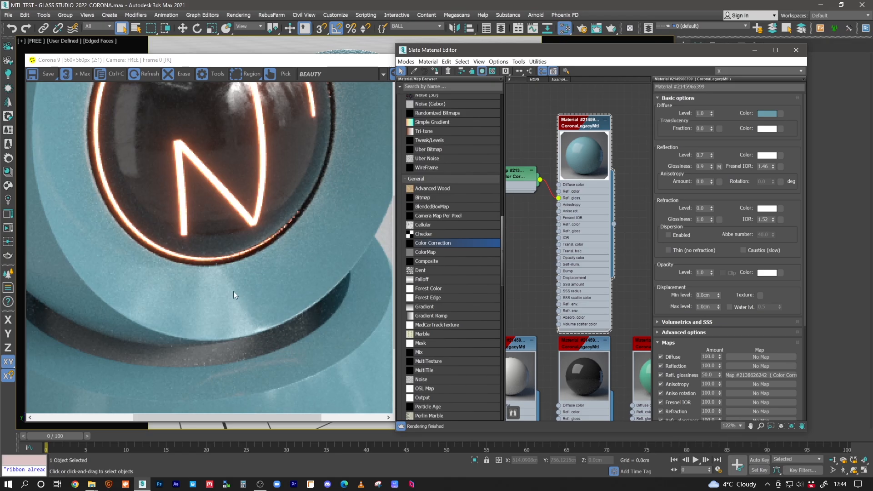
scroll(187, 286, "down", 2)
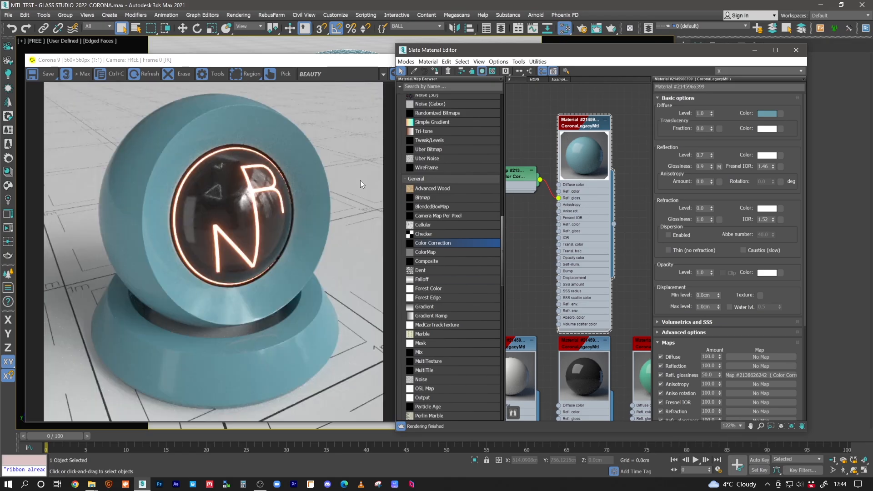
Set the teal material's reflection glossiness map amount to 70 and check the render
scroll(234, 303, "up", 1)
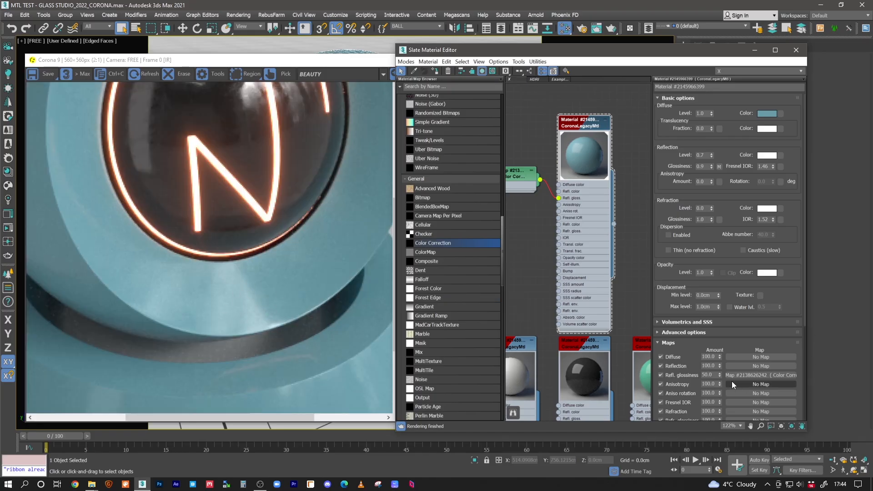
double_click(710, 375)
type("70")
key("Return")
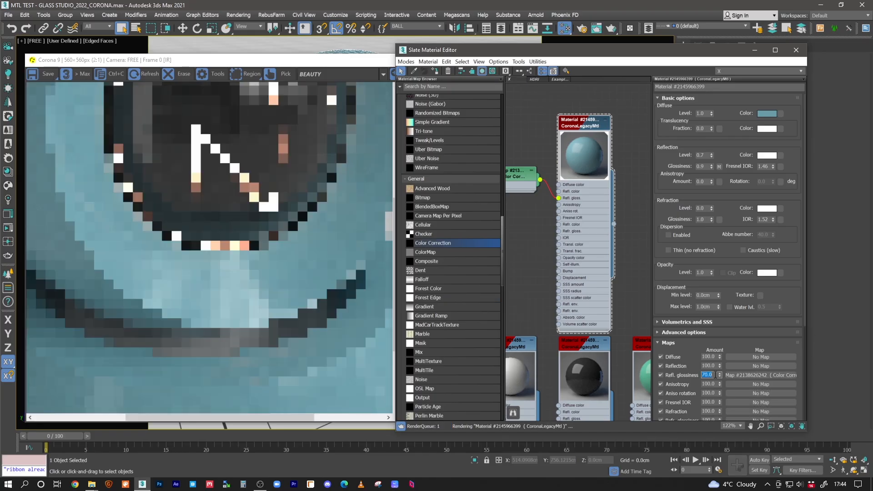
scroll(252, 304, "down", 1)
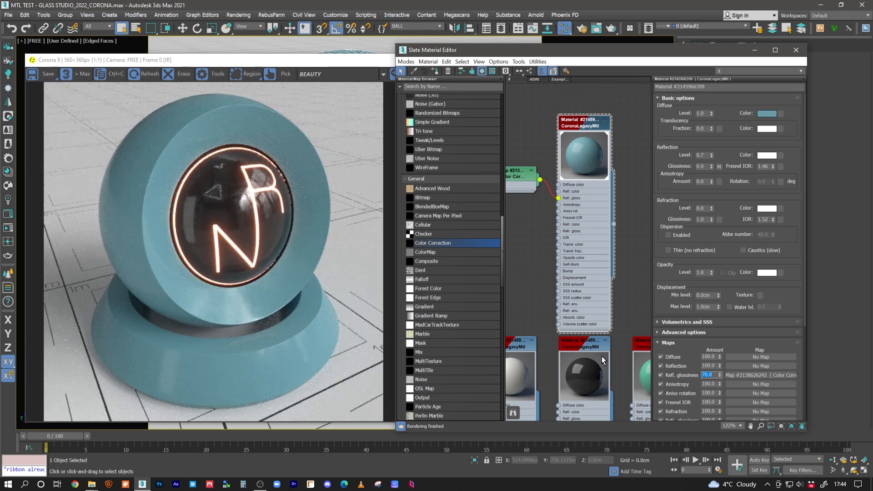
Add a new CoronaLegacyMtl in the empty space below the row of basic plastic materials
mouse_move(588, 333)
middle_mouse_down()
mouse_move(602, 271)
mouse_move(585, 243)
mouse_move(587, 324)
middle_mouse_up()
middle_click_drag(575, 173, 646, 171)
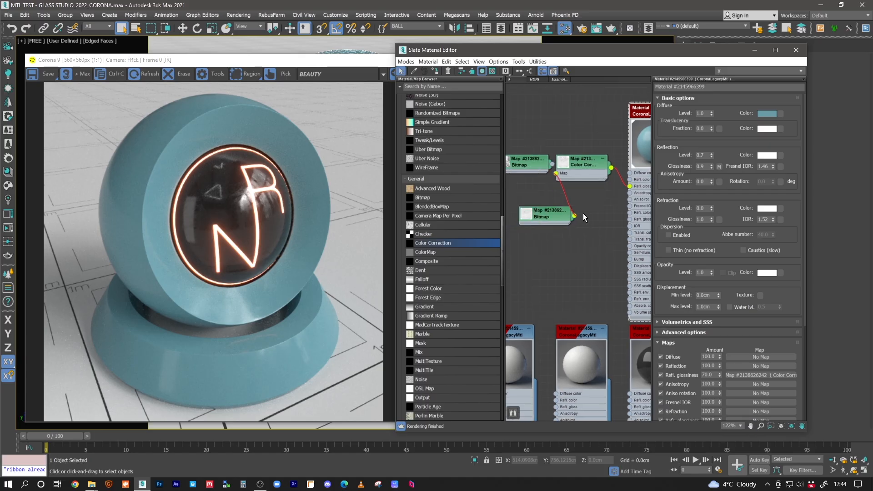
middle_click_drag(556, 270, 567, 190)
scroll(567, 193, "down", 3)
middle_click_drag(623, 222, 608, 172)
middle_click_drag(554, 192, 572, 164)
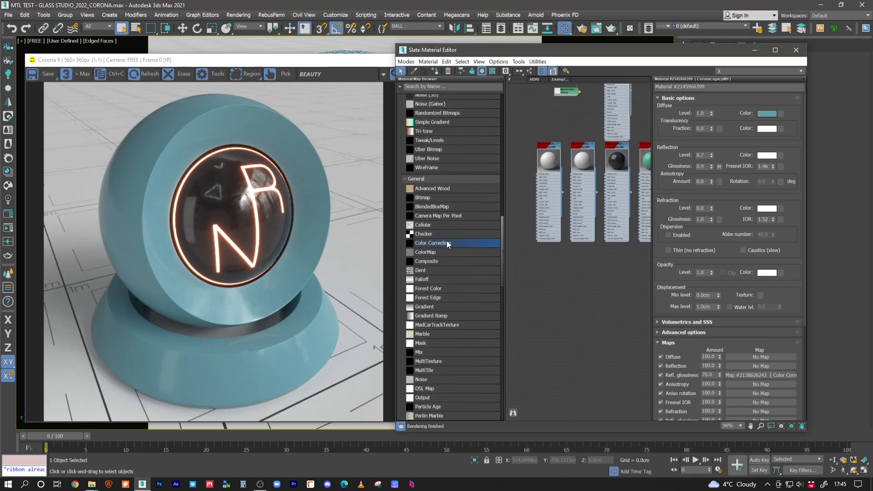
scroll(443, 152, "up", 15)
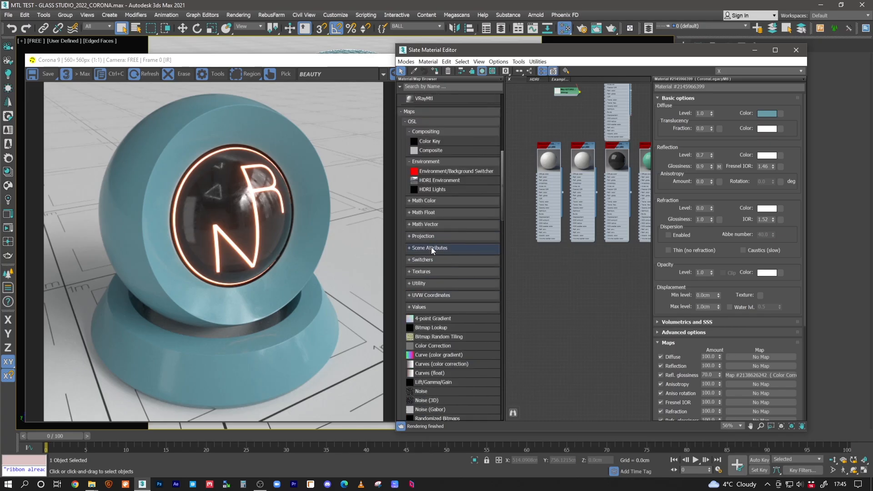
scroll(431, 248, "up", 8)
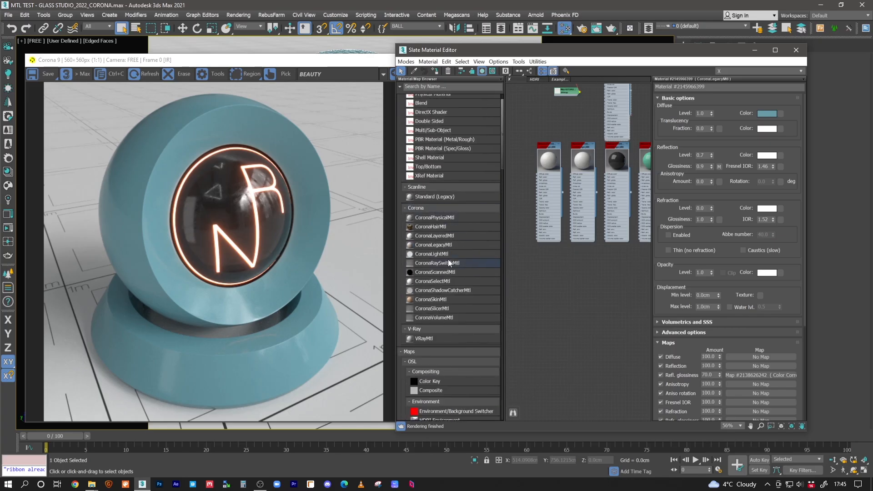
left_click_drag(429, 247, 551, 294)
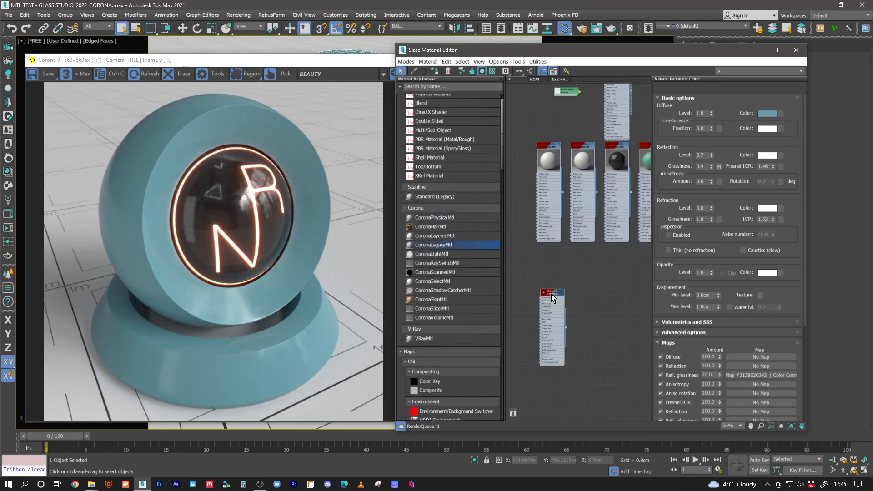
Set the new material's diffuse colour to near black with a value of 4
left_click(767, 114)
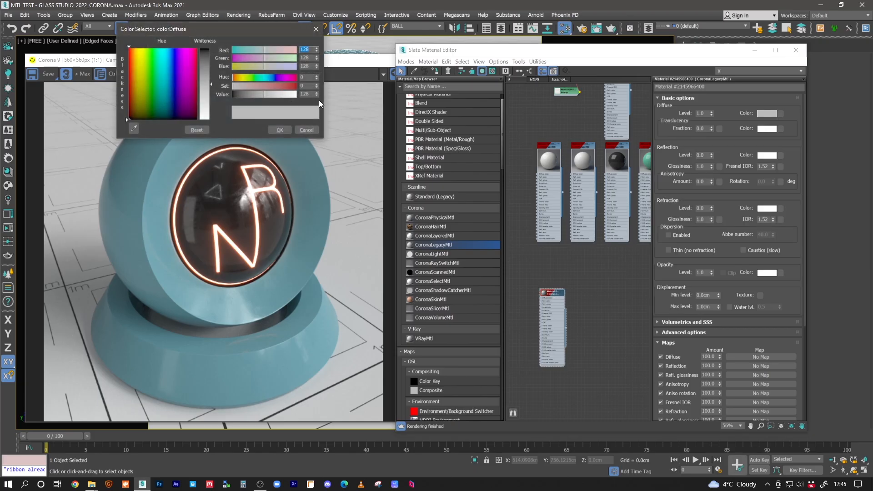
double_click(311, 95)
type("5")
left_click(286, 131)
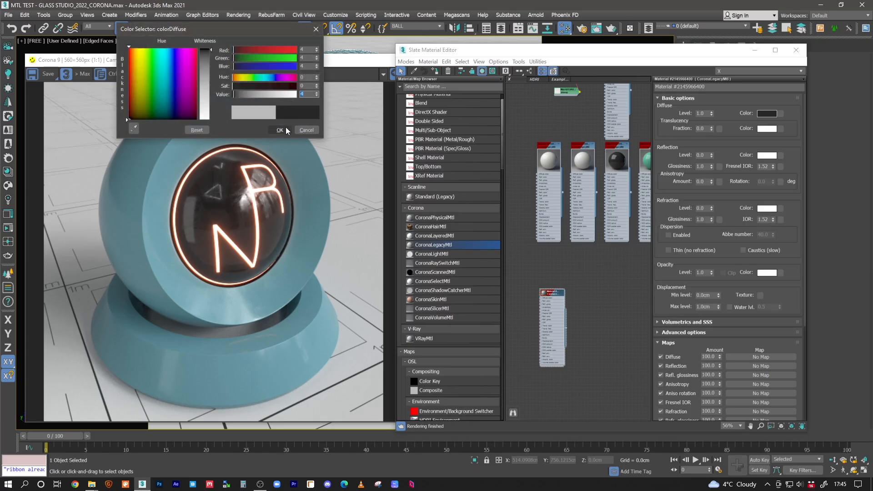
Set the new material's reflection level to 0.8 and its reflection glossiness to 0.95
double_click(705, 156)
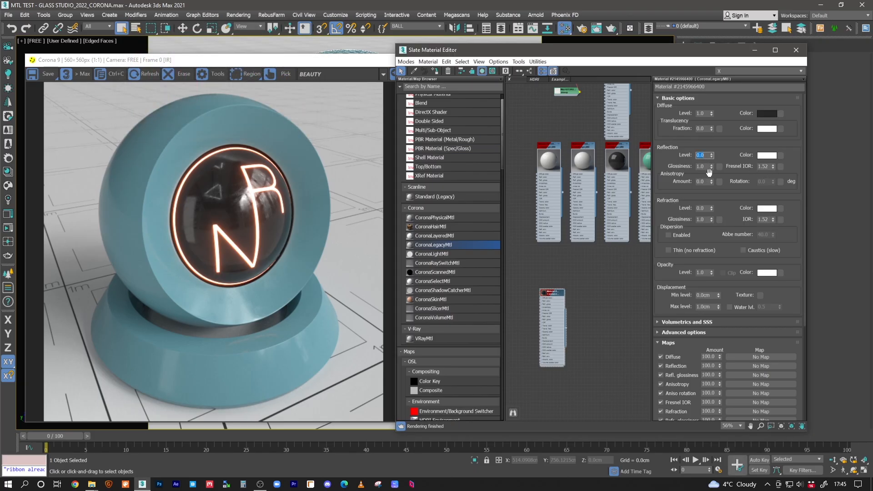
type("1")
double_click(703, 166)
type(".95")
key("Return")
Set both the Fresnel IOR and the refraction IOR of the new material to 1.46
double_click(766, 167)
type("1.46")
double_click(765, 219)
type("1.46")
key("Return")
Set the refraction level to 1, enlarge the material's node preview and assign the material to the shader ball
double_click(702, 208)
type("1")
key("Return")
double_click(546, 295)
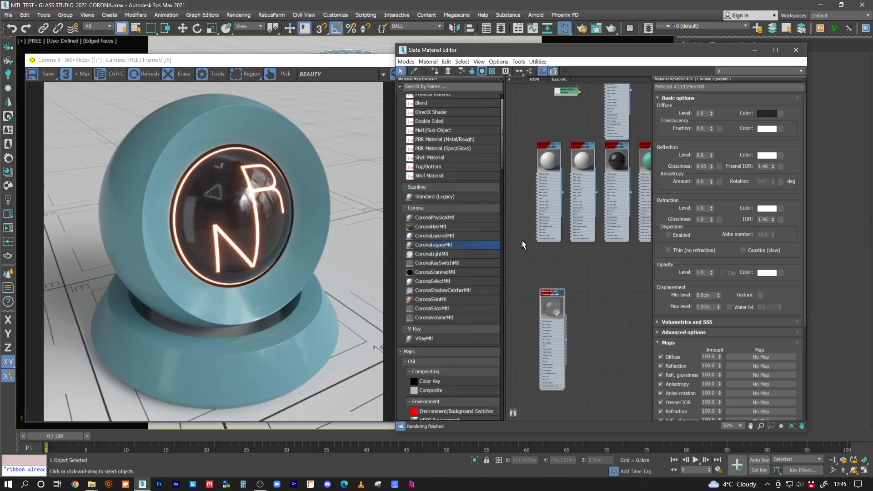
left_click(436, 71)
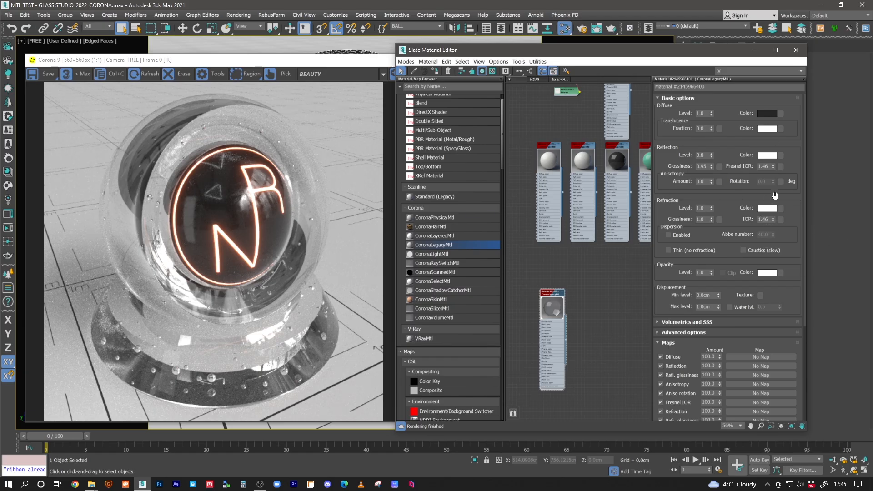
Darken the transparent material's refraction colour to a light grey with a value of 190
left_click(767, 209)
left_click_drag(286, 97, 280, 96)
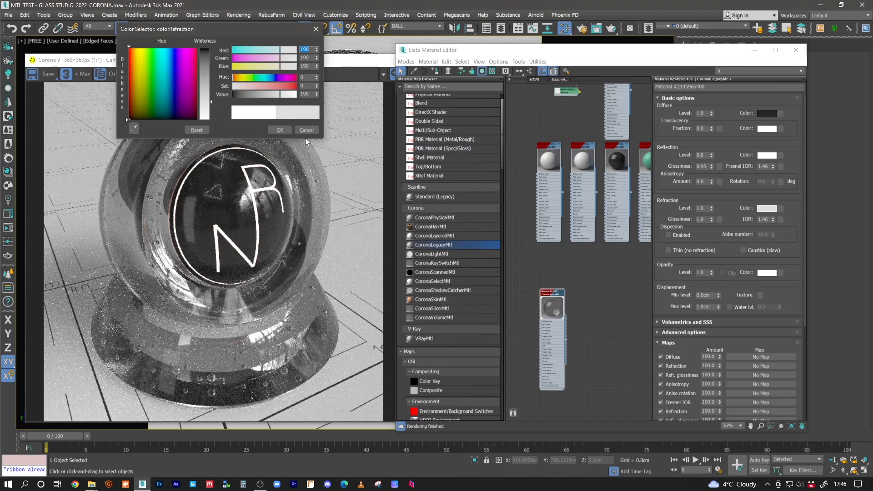
left_click(281, 130)
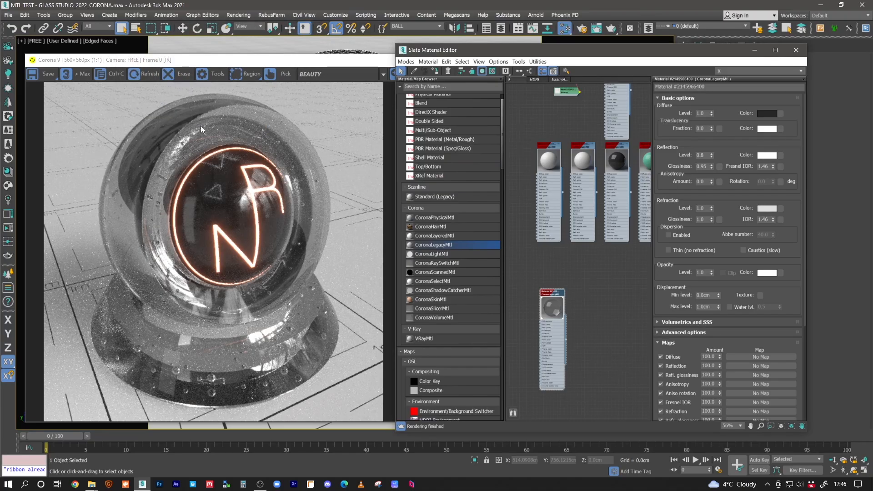
Lighten the transparent material's diffuse colour to a mid grey
left_click(766, 113)
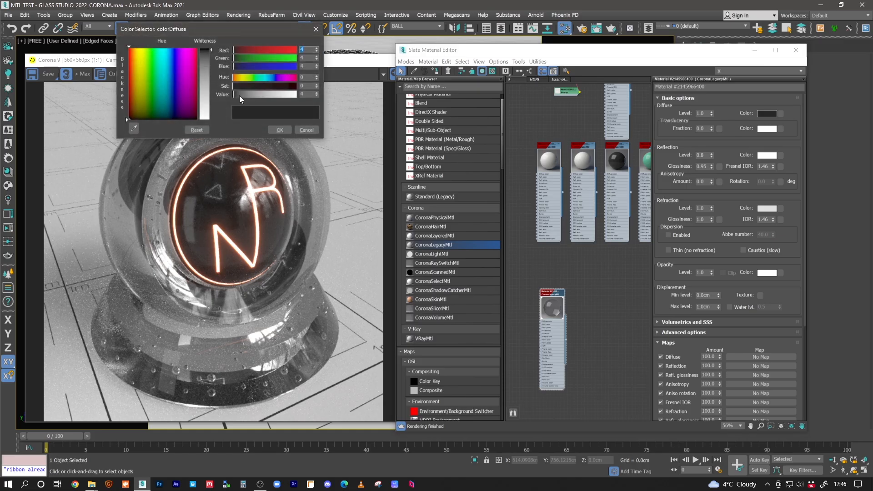
left_click_drag(240, 96, 255, 95)
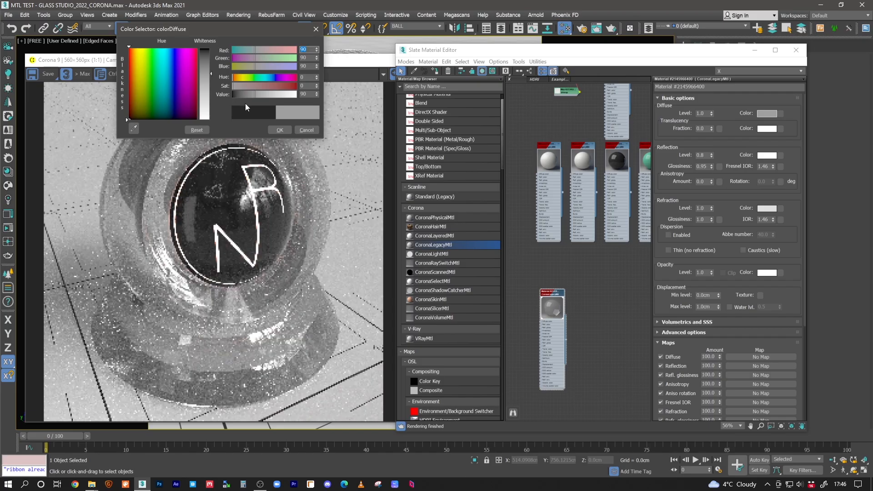
left_click_drag(256, 99, 259, 97)
left_click(281, 130)
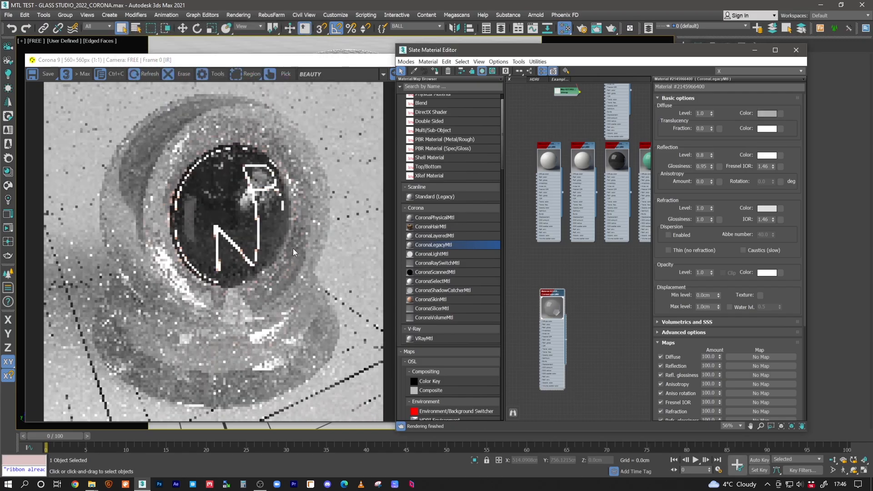
left_click(767, 209)
left_click_drag(279, 94, 294, 94)
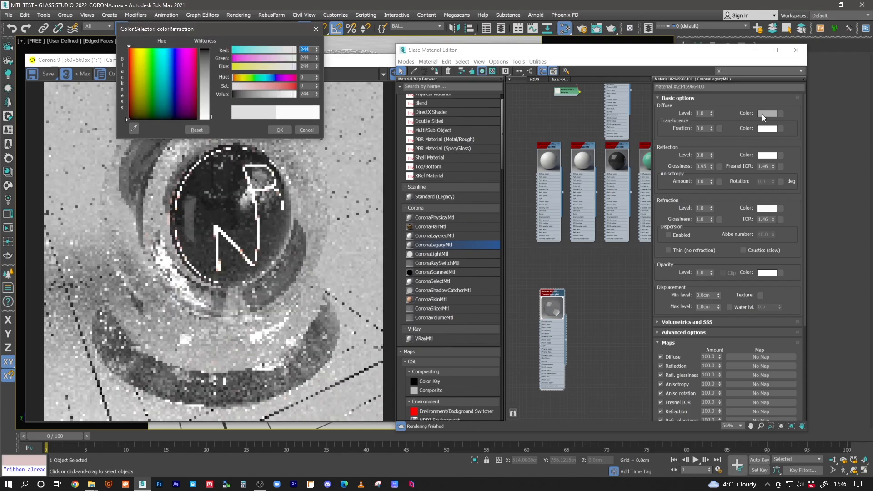
left_click_drag(294, 94, 299, 95)
left_click(306, 131)
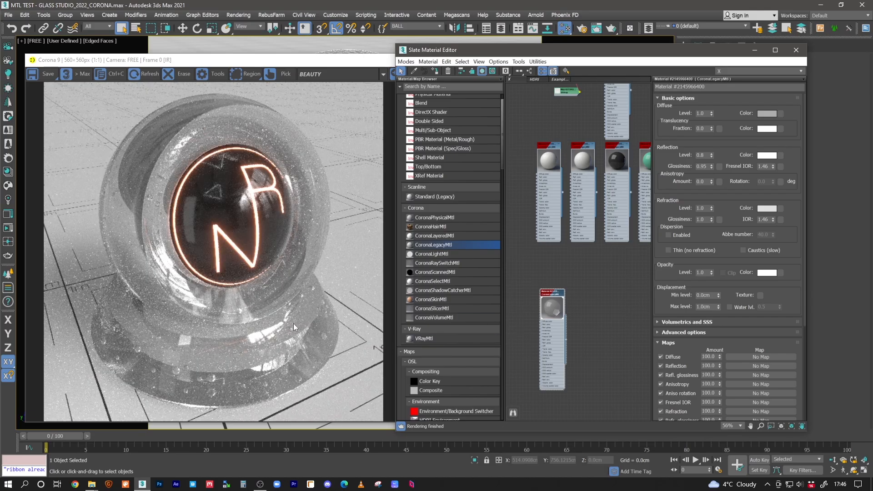
Lighten the transparent material's refraction colour to a light grey with a value of 213
left_click(766, 209)
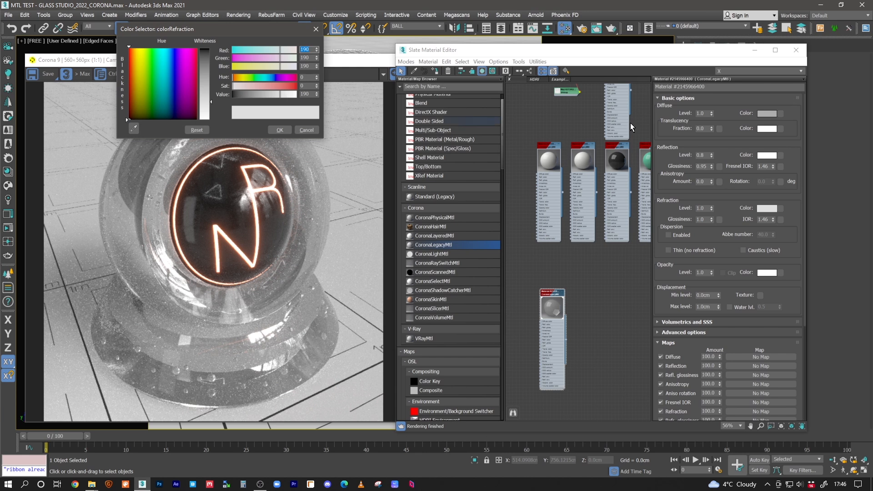
left_click(285, 94)
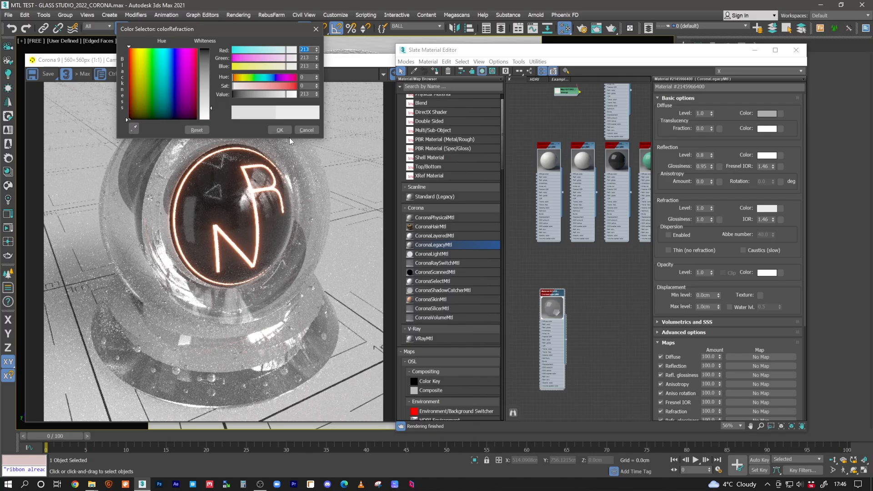
left_click(280, 130)
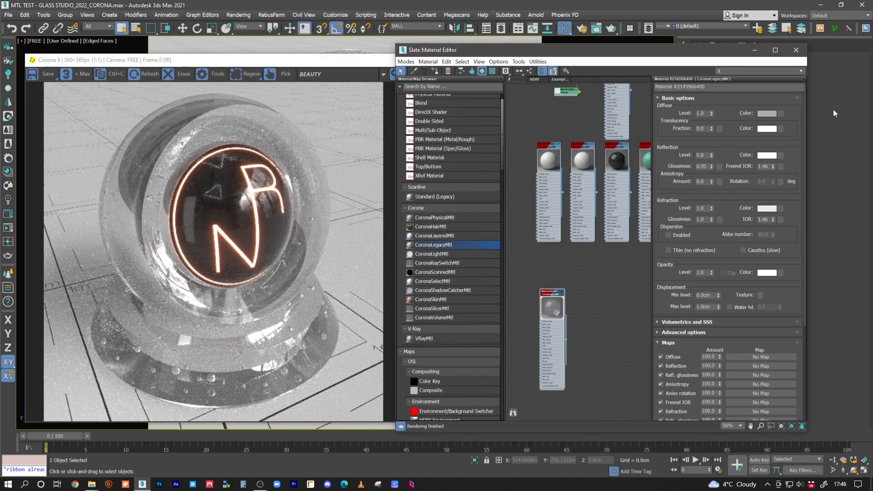
Darken the transparent material's diffuse colour to near-black with a value of 4
left_click(773, 114)
double_click(306, 93)
type("5")
key("Return")
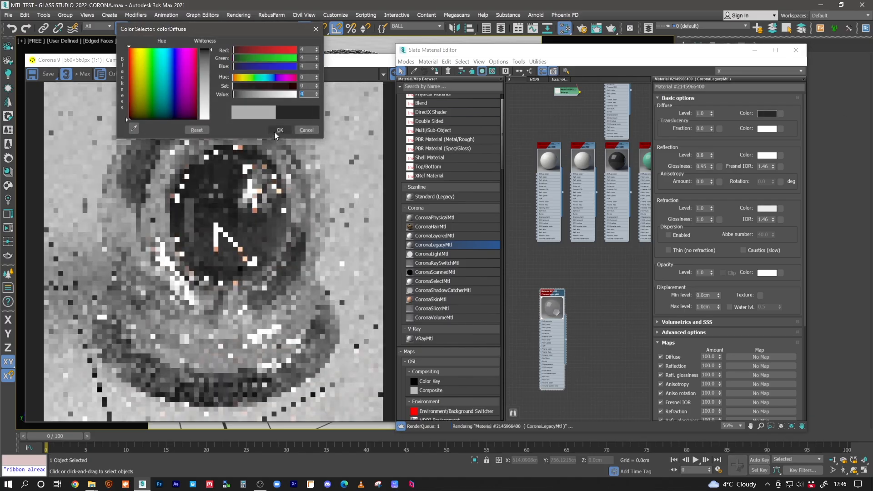
left_click(274, 132)
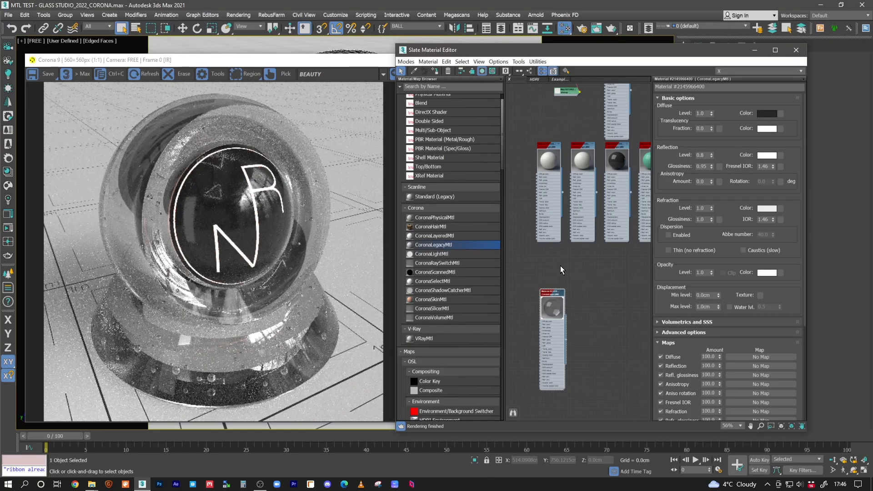
Duplicate the clear transparent material as a separate node beside the original
middle_click_drag(598, 267, 556, 244)
left_click_drag(517, 268, 553, 268, "shift")
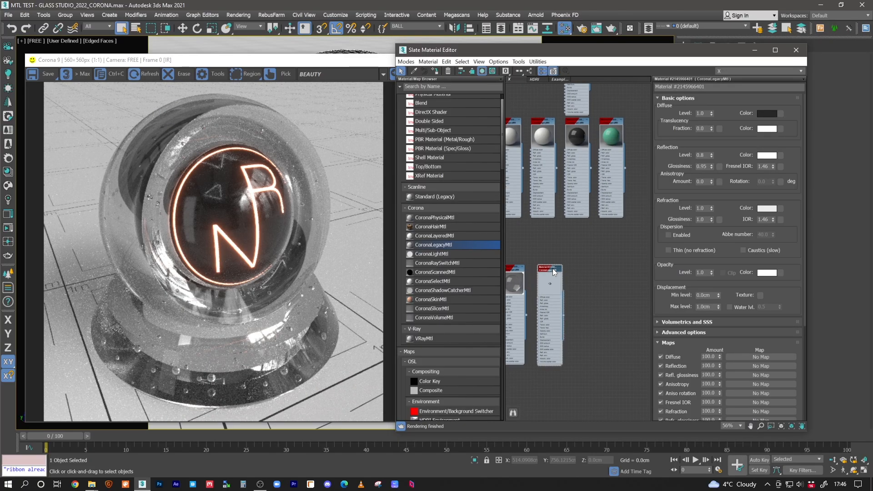
scroll(591, 277, "up", 6)
middle_click_drag(596, 254, 584, 210)
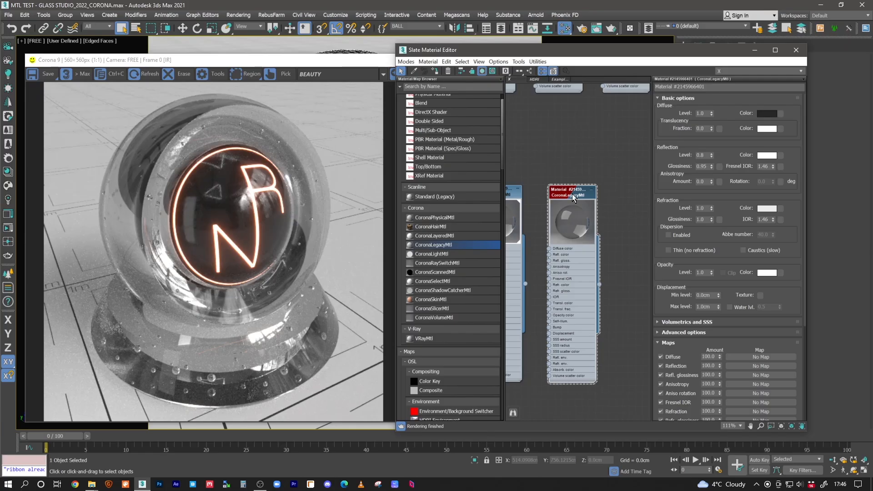
Tint the duplicated material's refraction colour a muted yellow
left_click(768, 208)
mouse_move(260, 78)
left_mouse_down()
mouse_move(239, 78)
mouse_move(274, 87)
left_mouse_up()
left_click(280, 130)
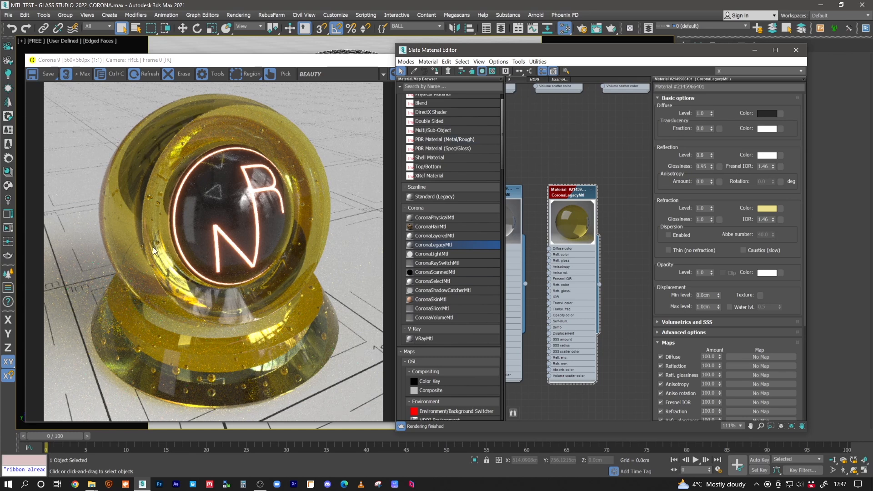
Refine the yellow refraction colour to hue 37, saturation 201 and value 203
left_click(764, 209)
left_click_drag(288, 88, 310, 96)
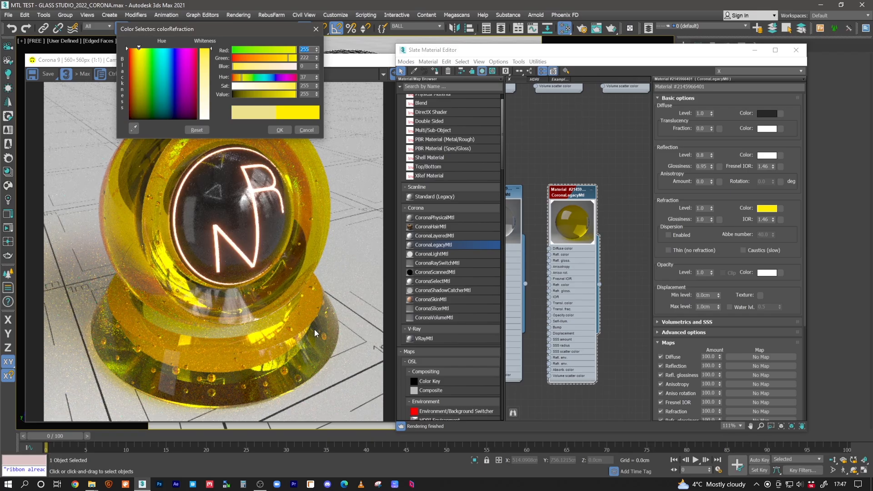
left_click(279, 95)
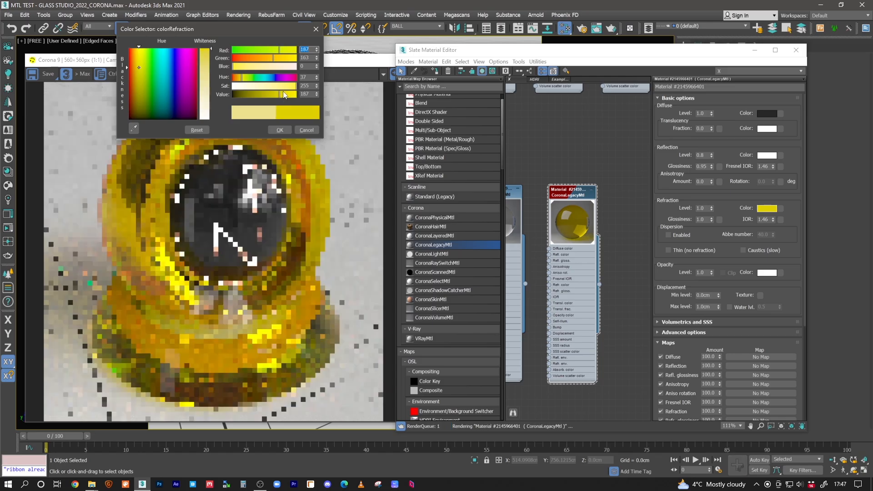
left_click(282, 95)
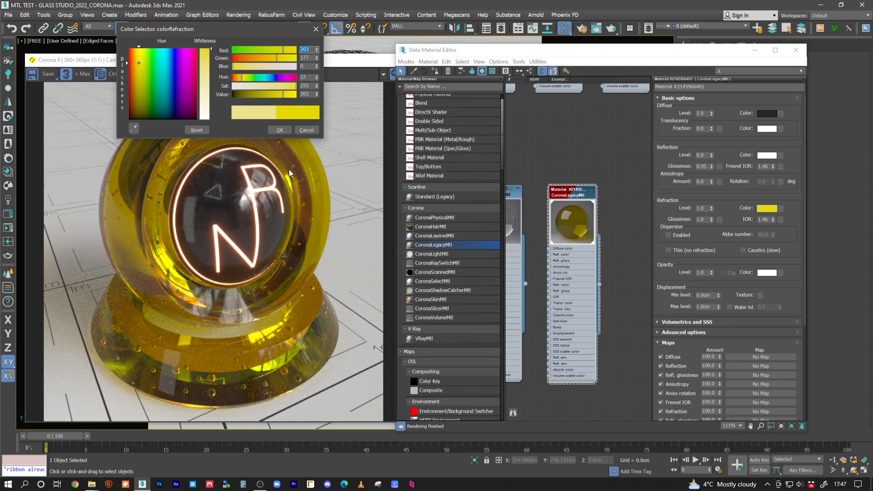
mouse_move(296, 86)
left_mouse_down()
mouse_move(294, 103)
mouse_move(288, 86)
left_mouse_up()
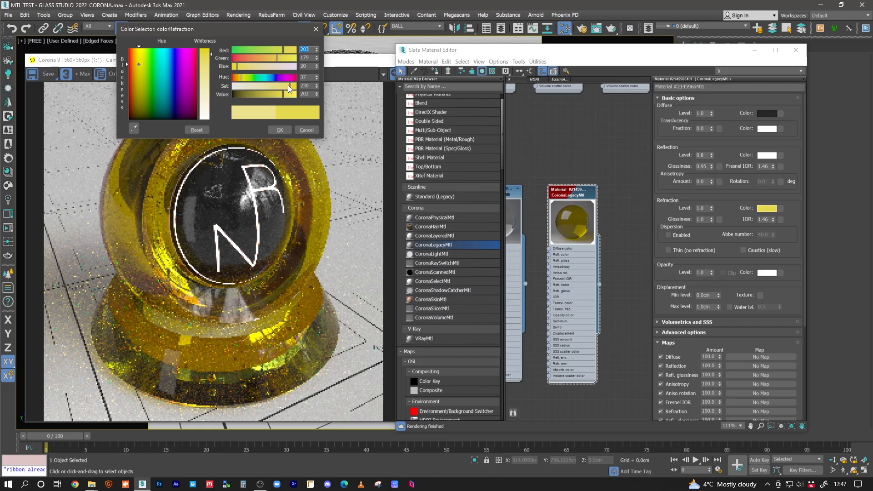
left_click_drag(289, 86, 282, 86)
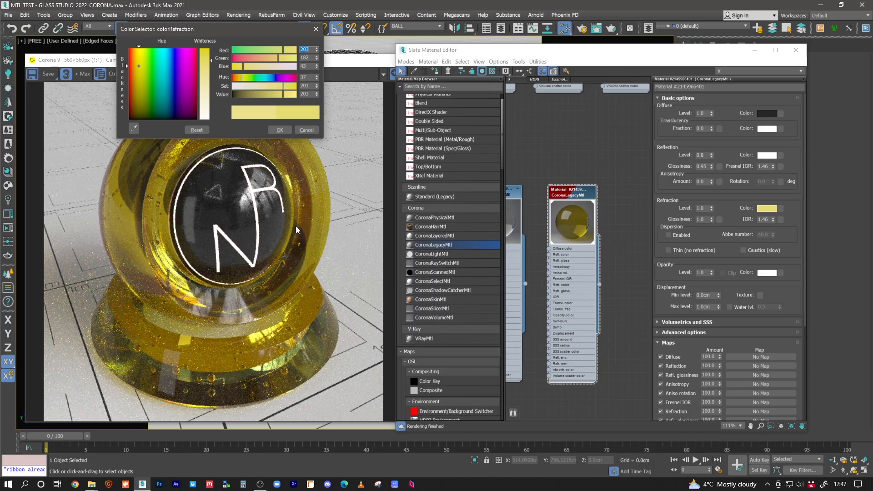
left_click(280, 130)
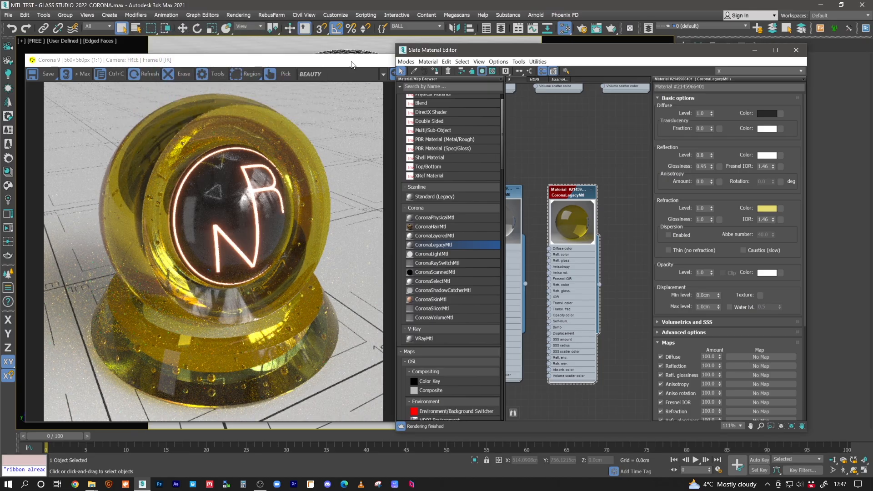
Try tone-mapping saturation values of 0.40 and 0.10 on the shader ball render
left_click(305, 61)
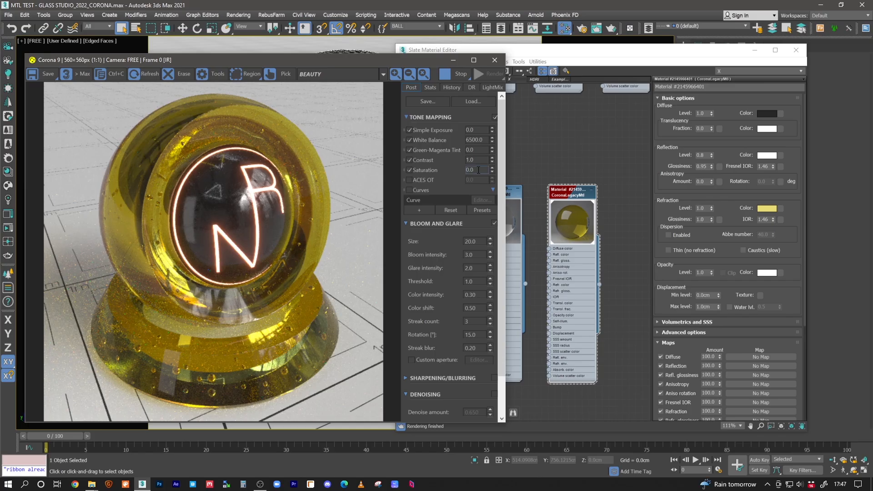
left_click_drag(479, 170, 451, 170)
key("BackSpace")
type(".4")
key("Return")
left_click(478, 171)
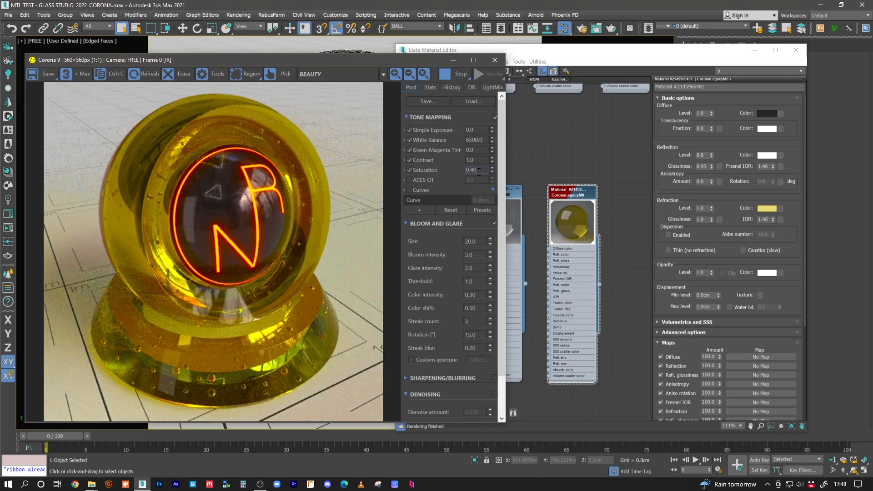
type("04")
key("Return")
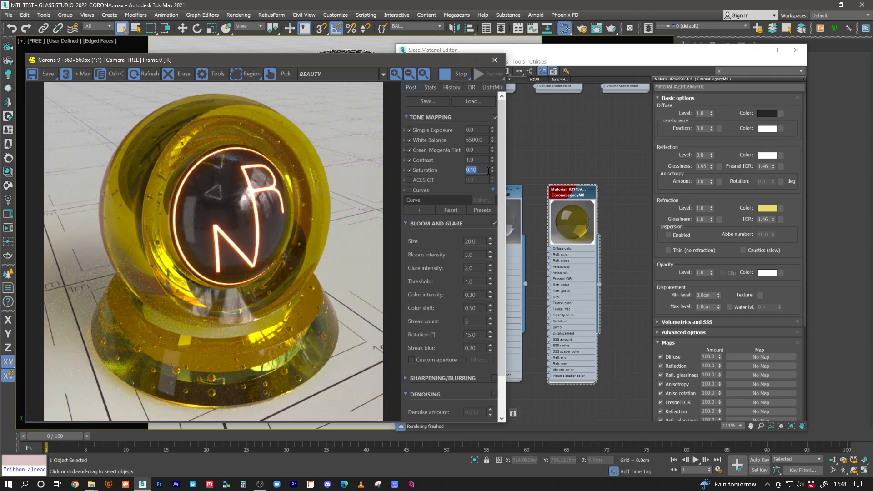
Try render saturations of 0.184 and 0.10, and reset the saturation to 0
left_click_drag(492, 167, 491, 173)
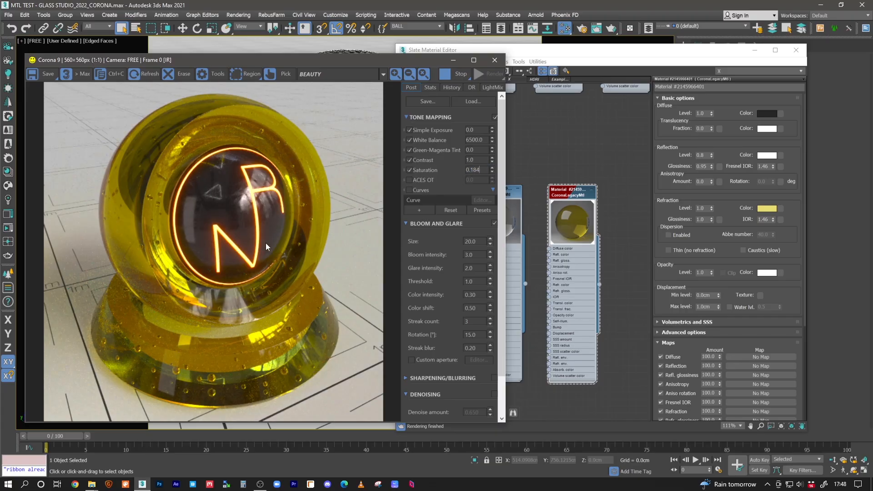
left_click(472, 171)
type("10")
key("Return")
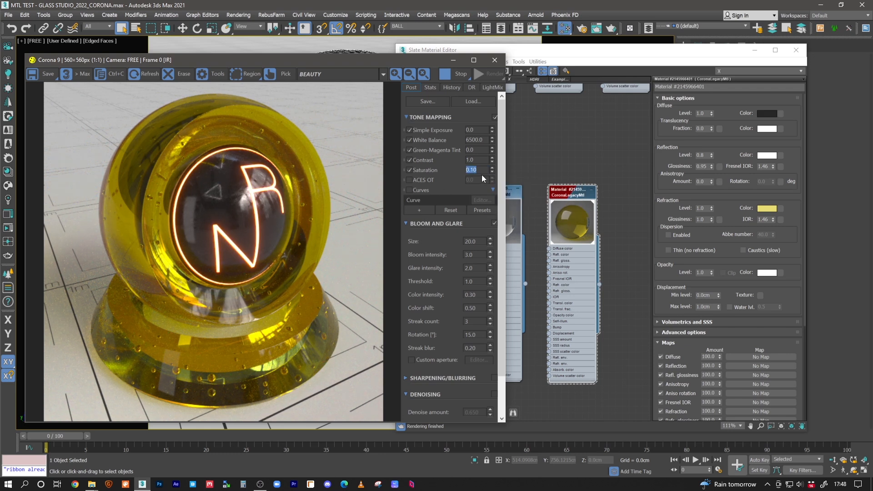
type("0")
key("Return")
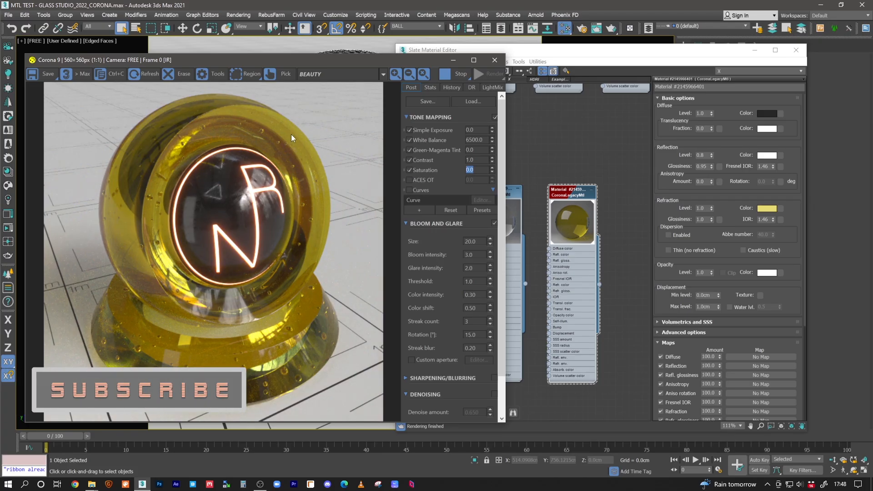
left_click(583, 196)
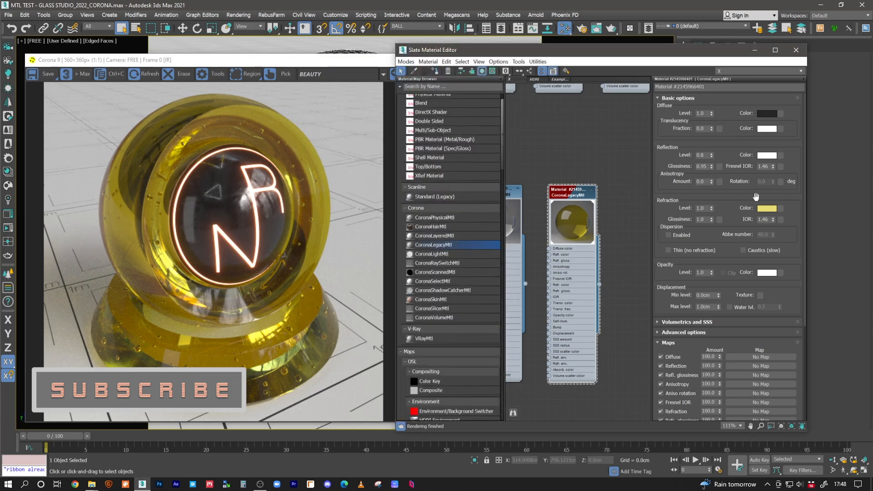
left_click(768, 209)
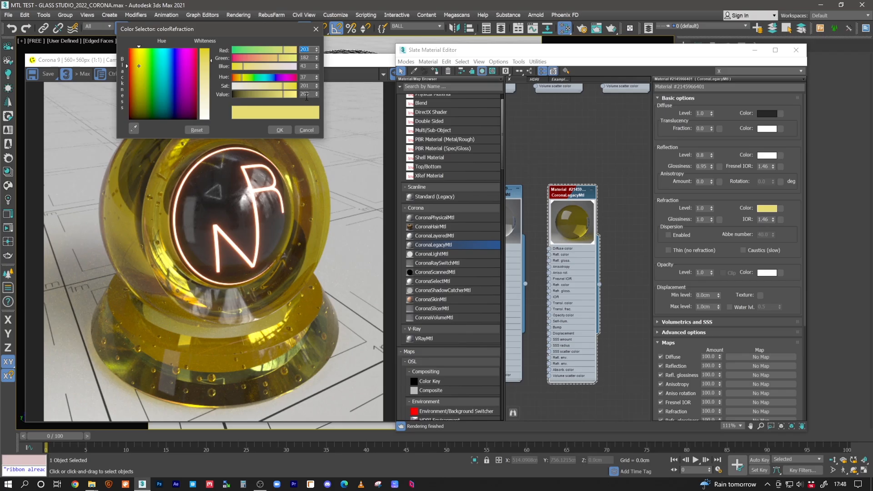
left_click(288, 129)
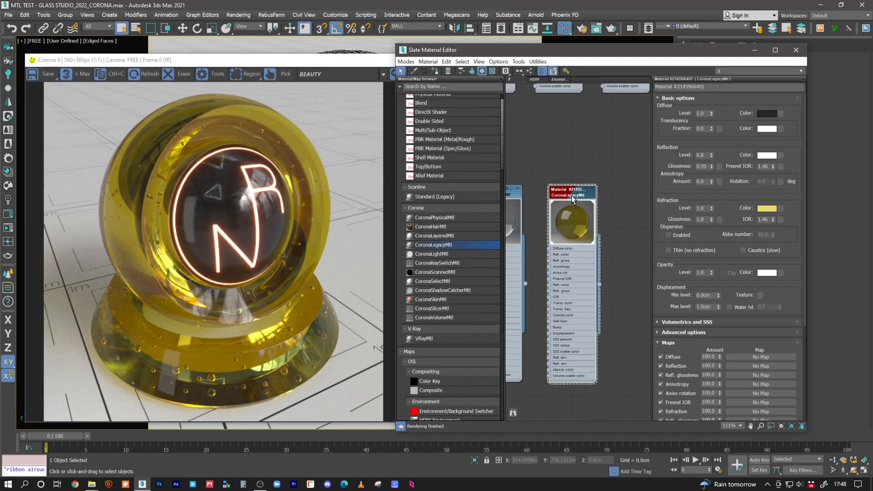
Duplicate the yellow transparent material beside the original and assign the copy to the shader ball
middle_click_drag(599, 199, 541, 202)
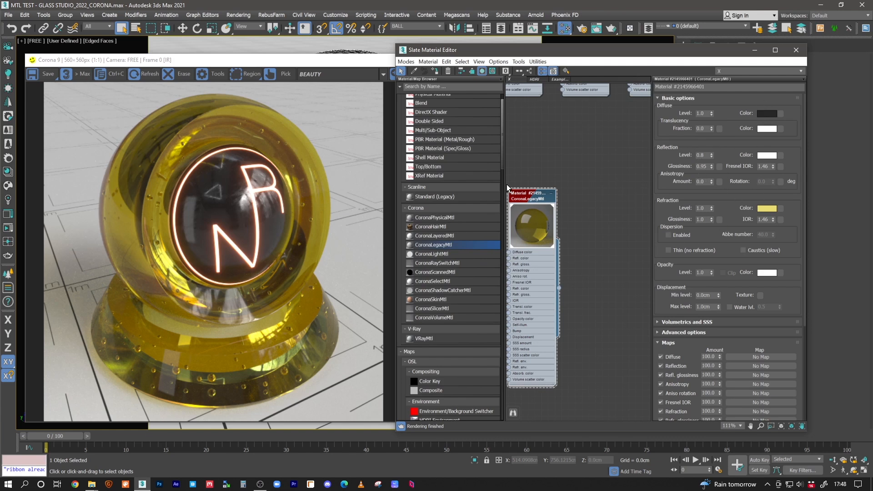
middle_click_drag(612, 228, 581, 209)
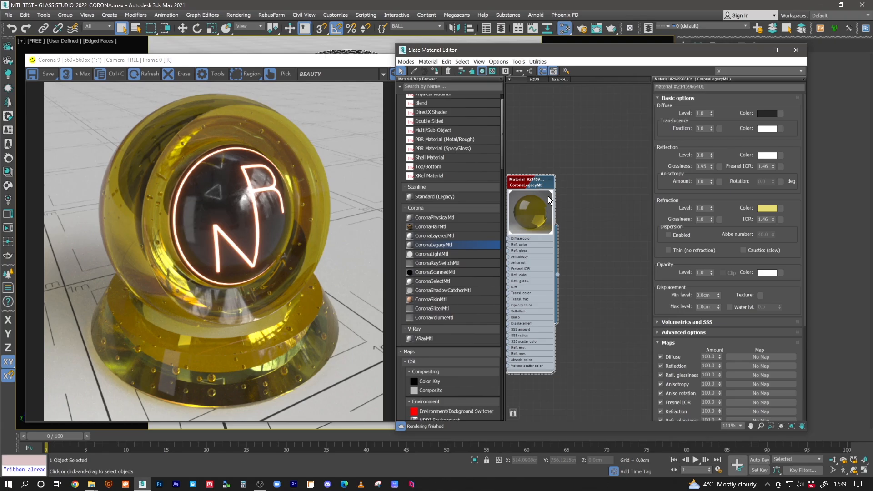
left_click_drag(533, 185, 596, 183, "shift")
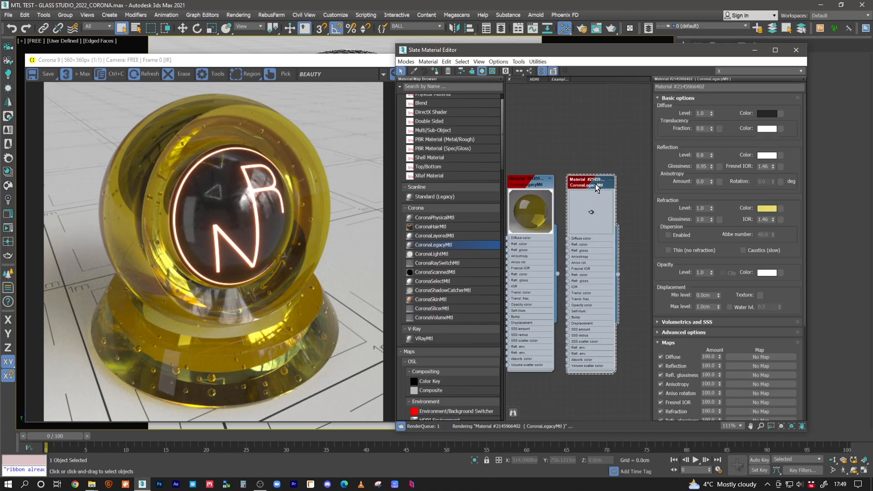
left_click(435, 72)
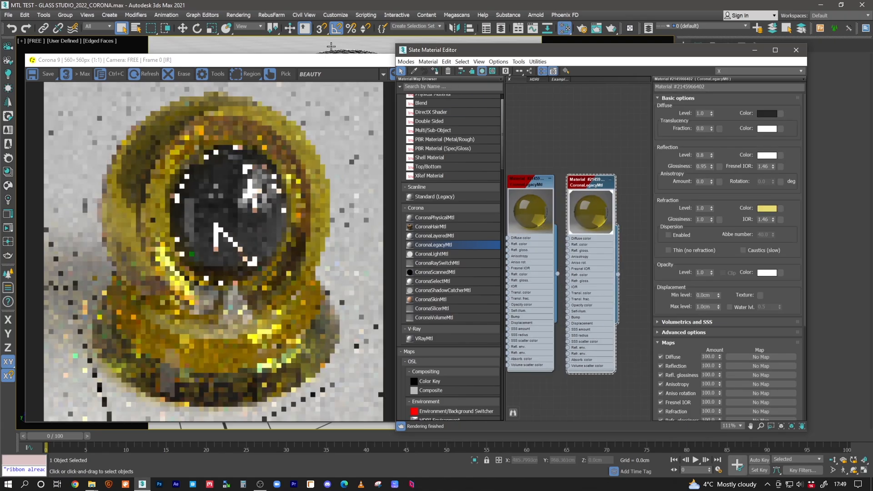
Neutralise the new copy's refraction colour by setting its saturation to 0
left_click(765, 209)
left_click_drag(247, 86, 170, 78)
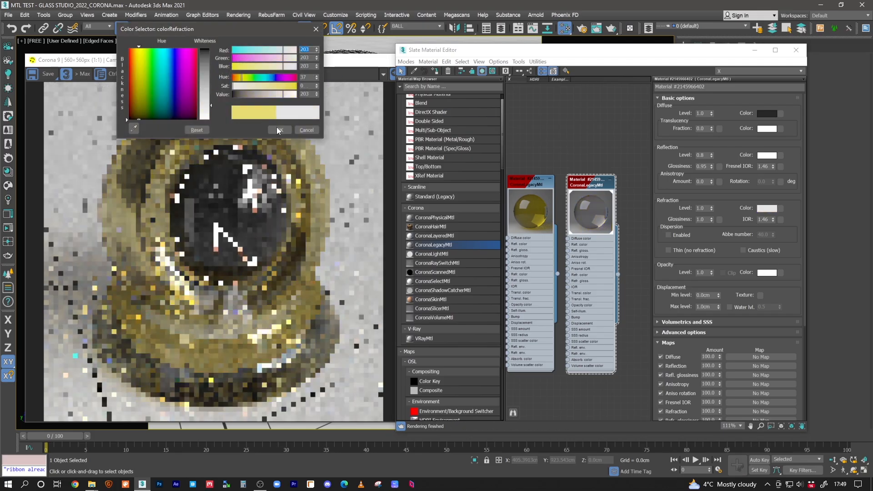
left_click(278, 128)
Copy the yellow material's refraction colour into the neutral copy's volumetric absorption colour
left_click(689, 322)
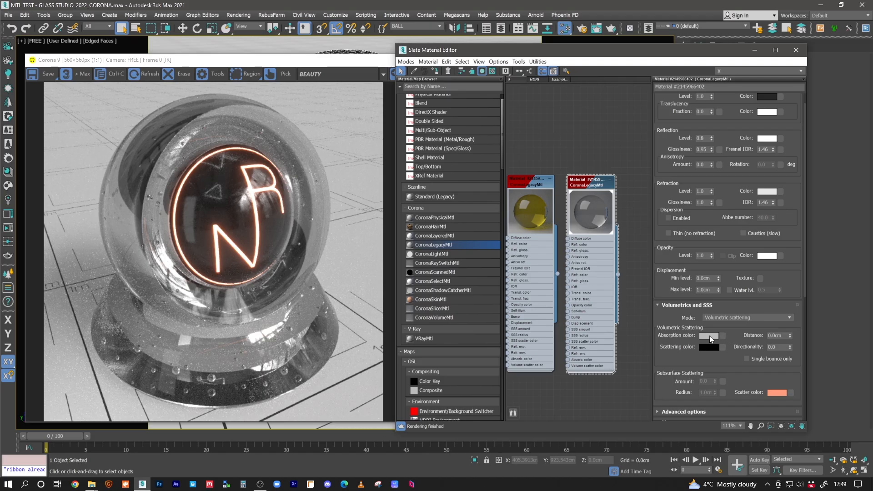
double_click(536, 185)
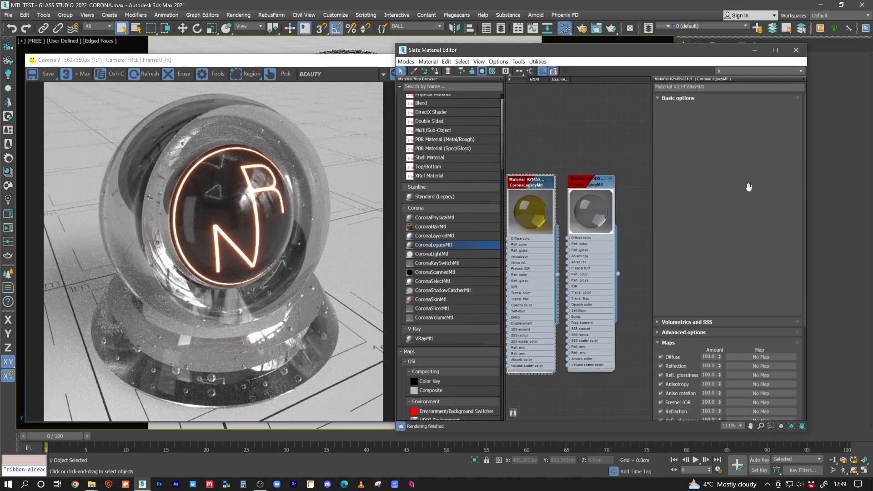
right_click(764, 210)
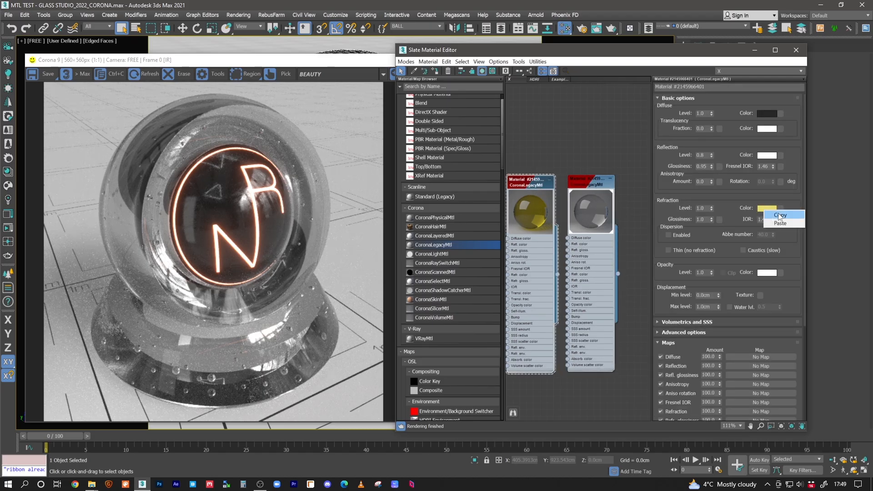
left_click(777, 215)
double_click(593, 201)
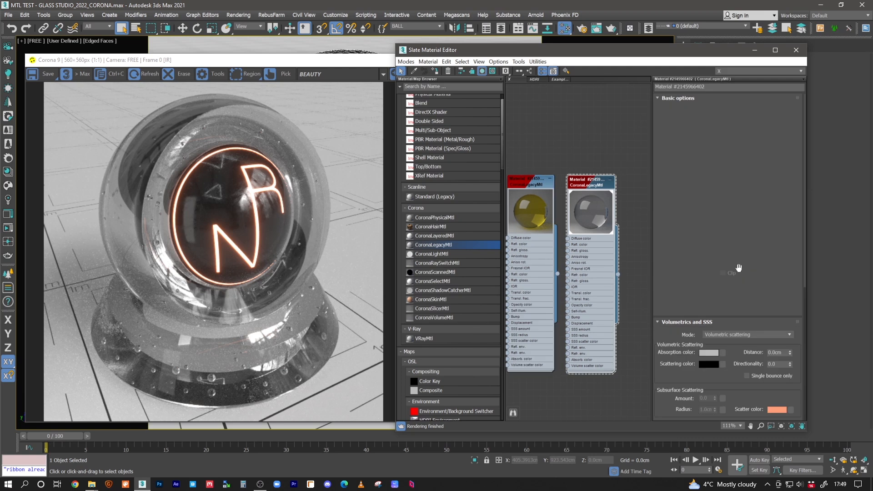
right_click(704, 353)
left_click(718, 364)
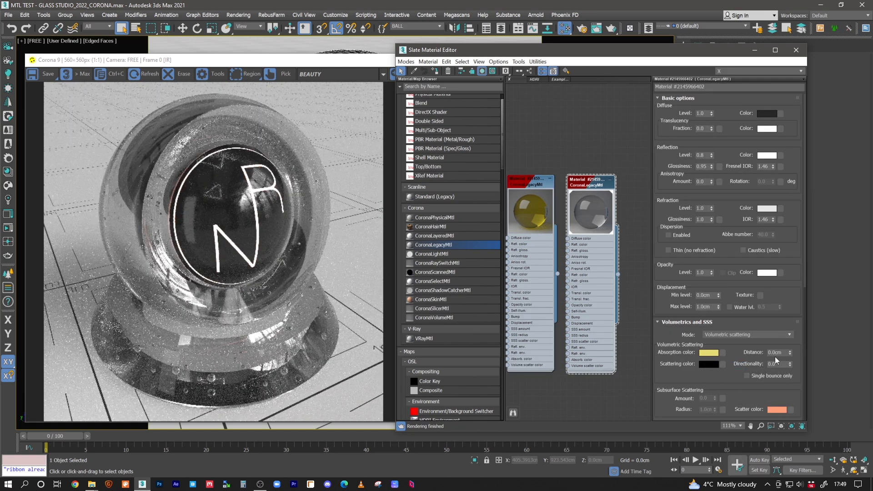
Set the volumetric absorption distance of the copied material to 5 cm
left_click_drag(781, 355, 768, 353)
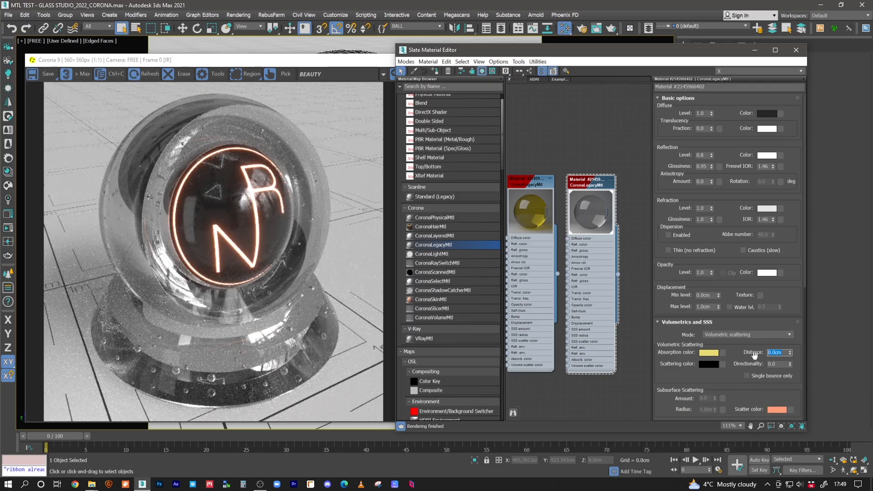
type("5")
key("Return")
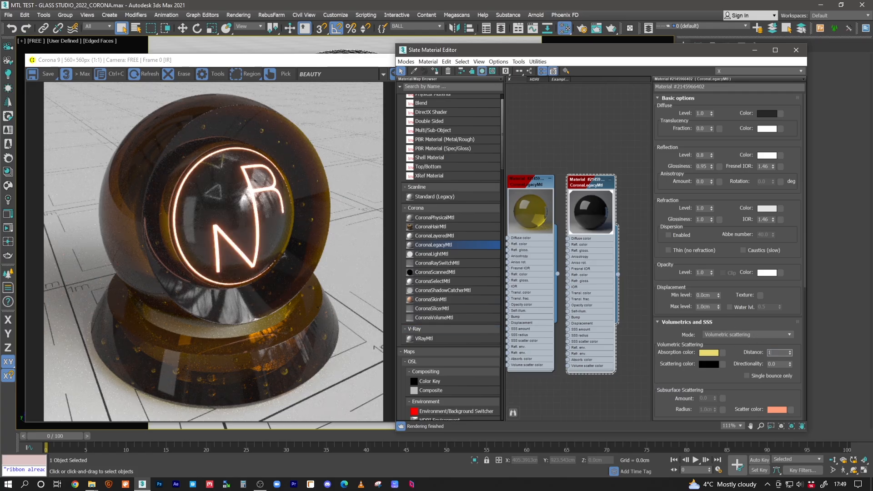
Set the copied material's volumetric absorption distance to 10 cm and check the shader ball render
type("10")
key("Return")
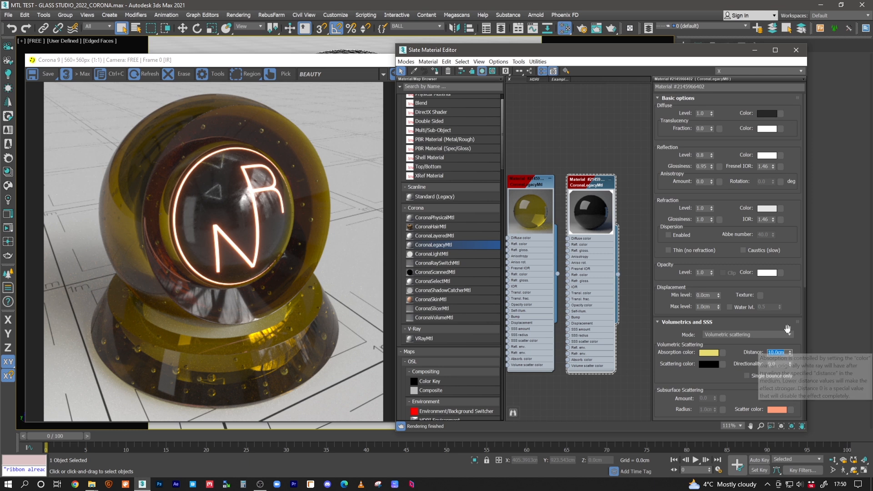
left_click(755, 50)
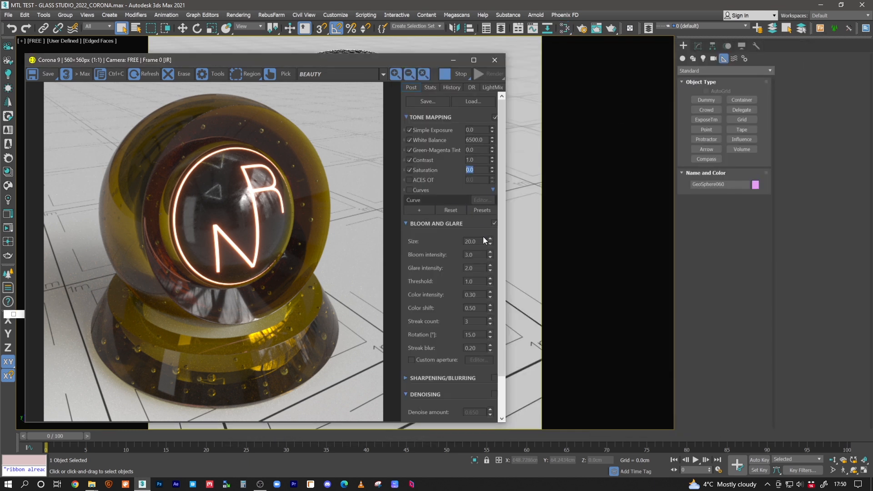
left_click(844, 472)
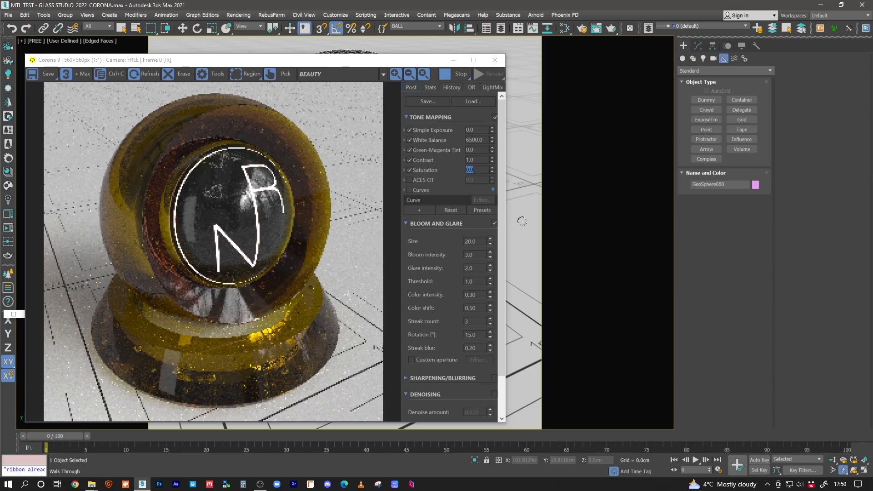
left_click(565, 28)
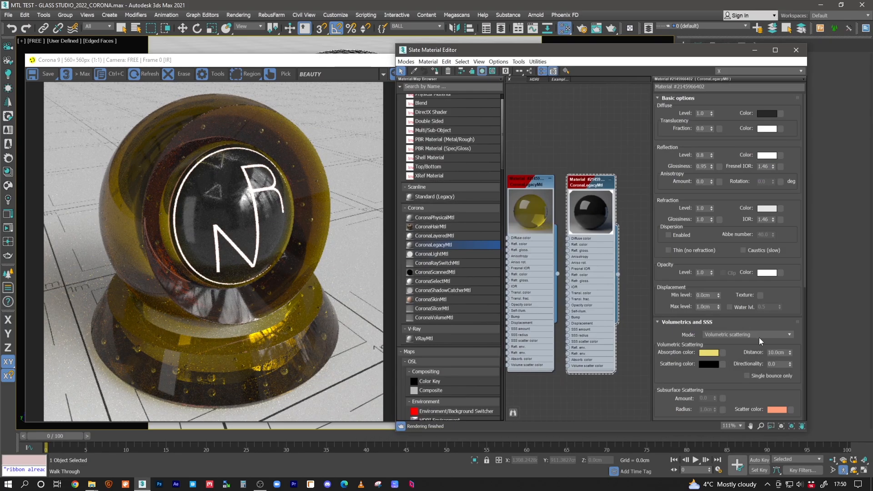
left_click(755, 50)
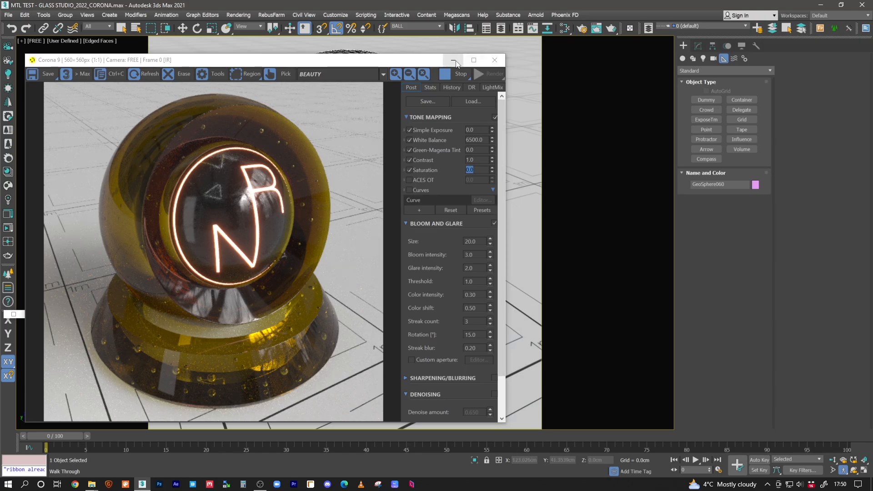
Pull the camera back to view the shader ball from farther away in the interactive render
left_click_drag(414, 62, 411, 45)
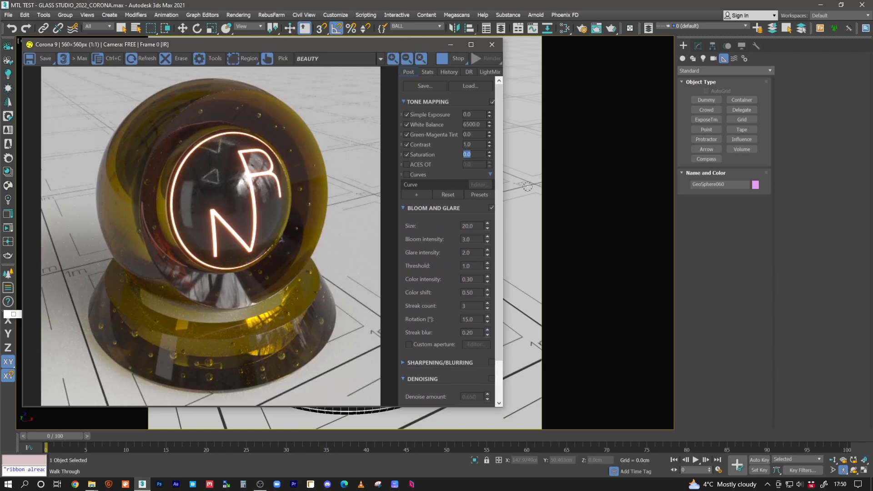
scroll(523, 191, "down", 6)
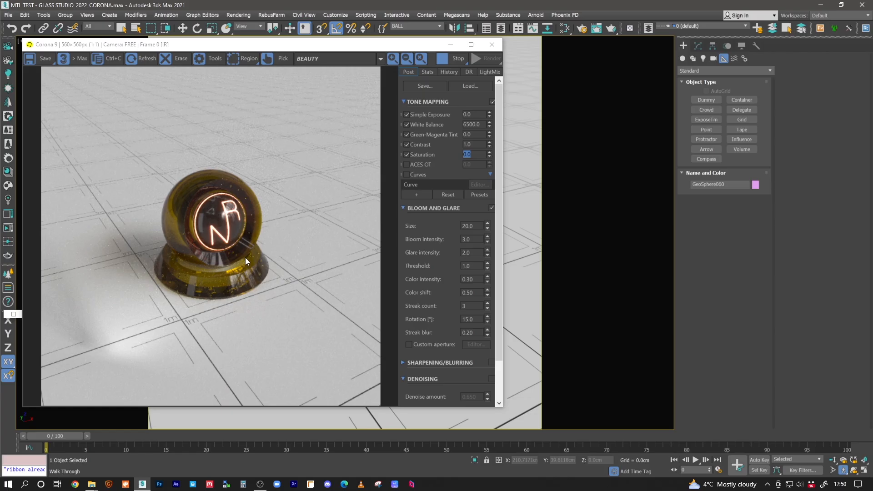
right_click(529, 231)
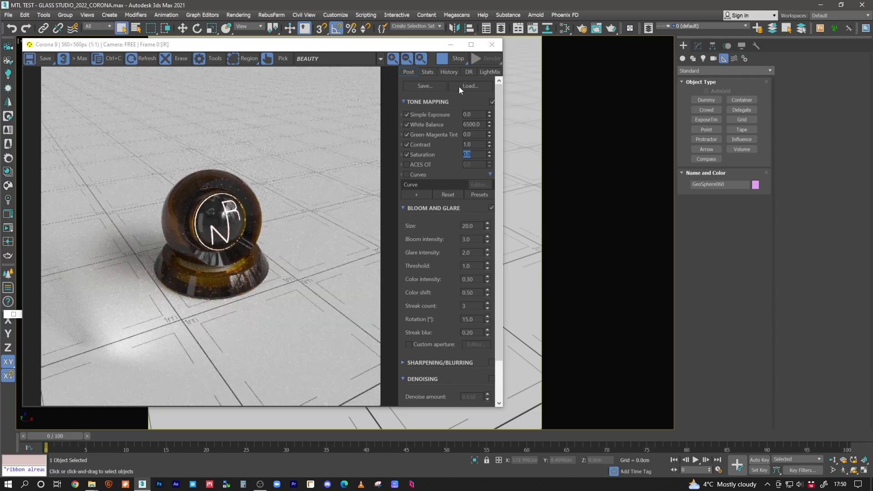
left_click(457, 59)
left_click(452, 44)
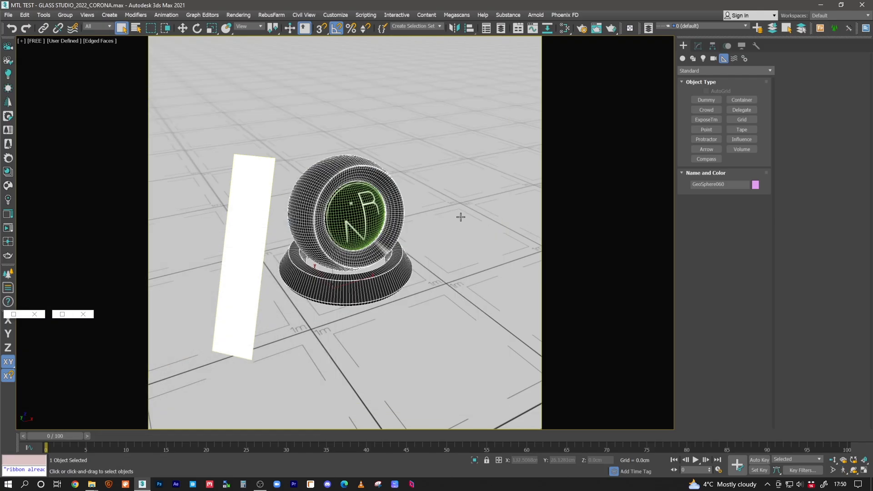
Reselect the shader ball in the viewport
left_click(423, 231)
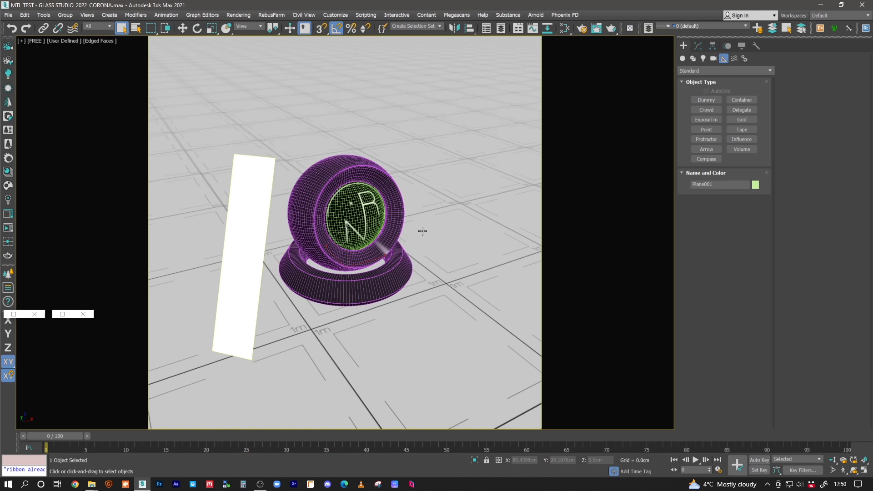
left_click(361, 221)
left_click(360, 222)
left_click(377, 237)
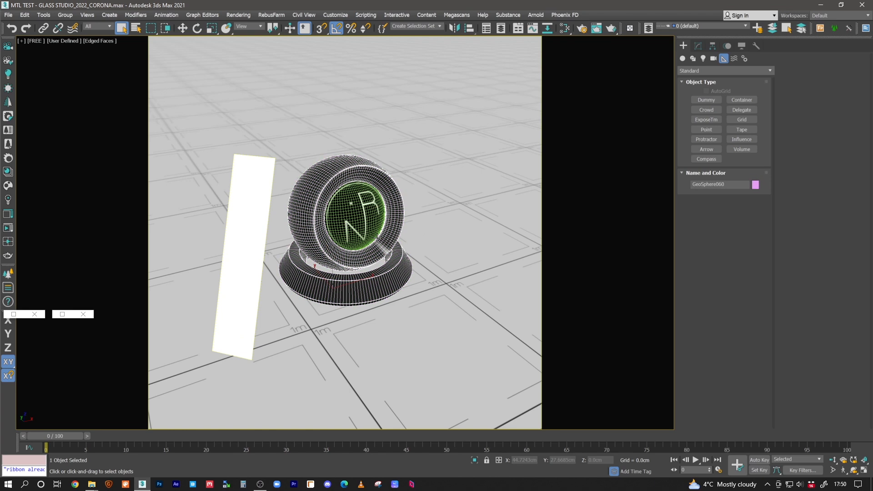
Reopen the render window and walk the camera in to a close-up of the shader ball
left_click(8, 228)
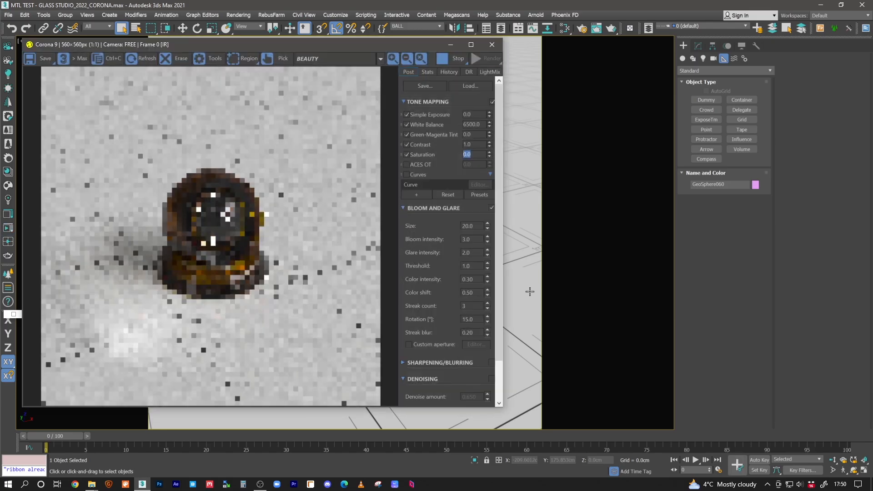
left_click(844, 471)
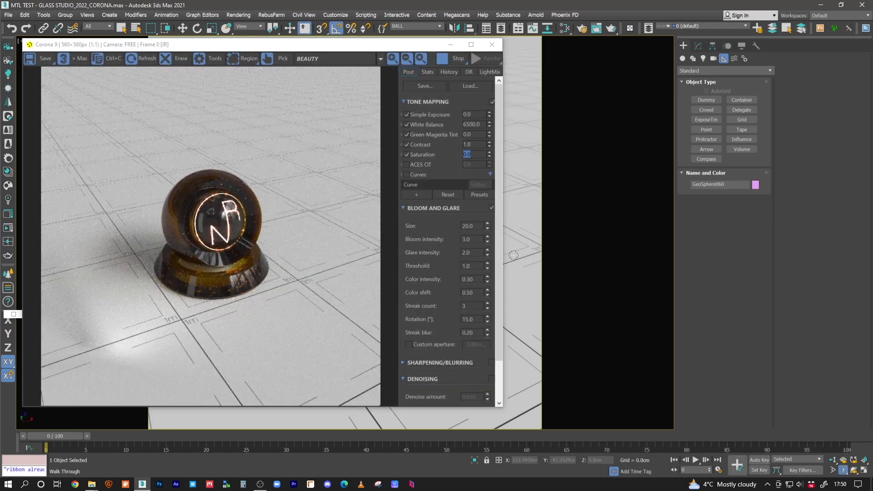
key("Up")
key("Up")
key("Up")
key("Up")
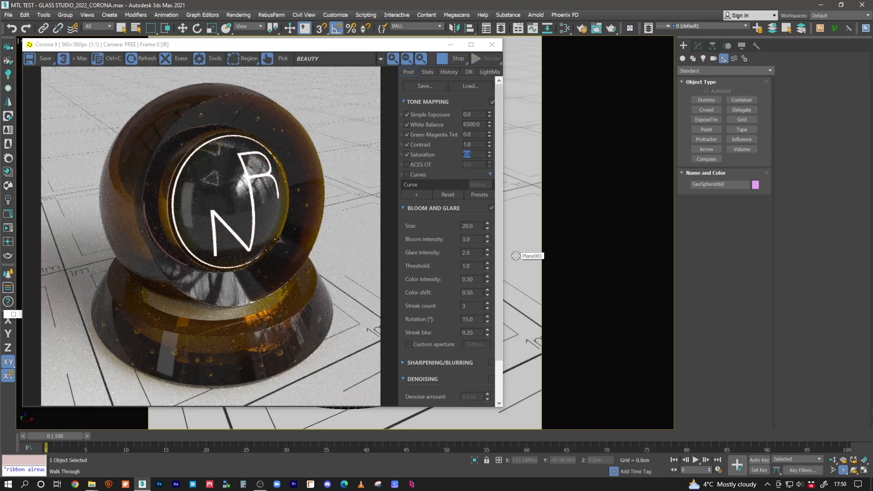
key("Down")
key("Down")
key("Up")
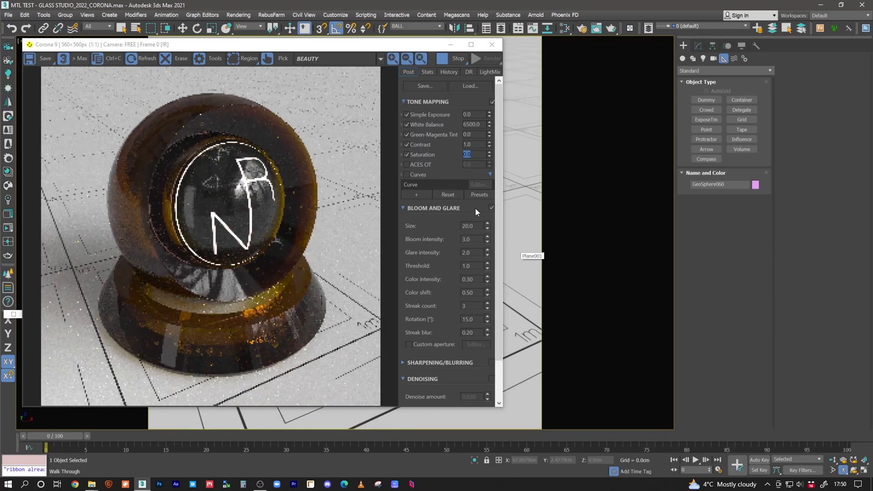
Set the copied material's volumetric absorption distance to 15 cm
left_click(563, 28)
double_click(592, 207)
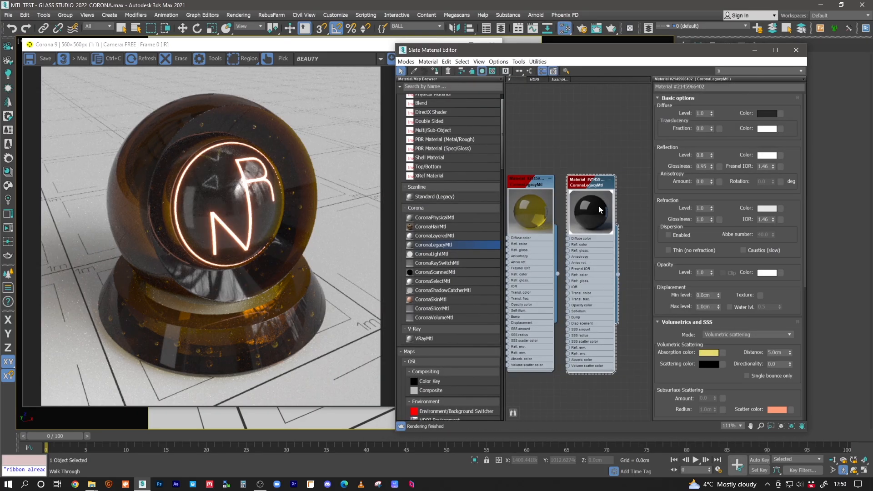
double_click(780, 353)
type("15")
key("Return")
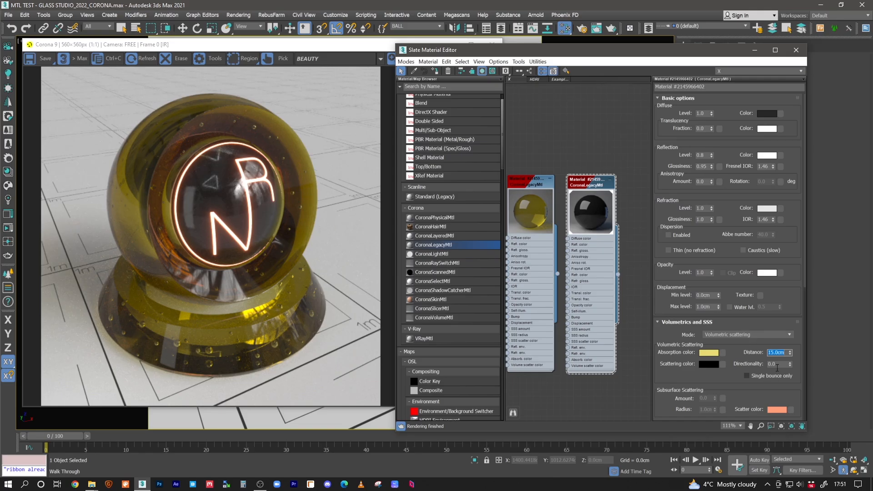
Try absorption distances of 25 cm and 30 cm on the copied material
mouse_move(779, 354)
type("25")
key("Return")
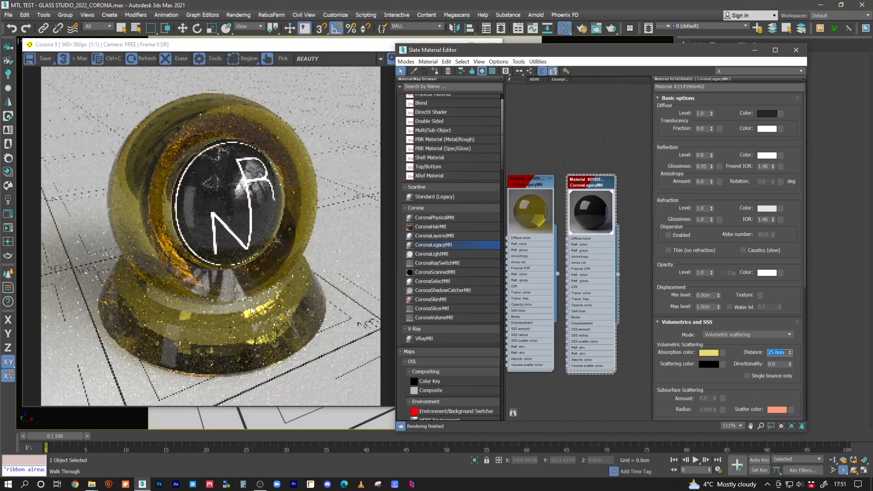
type("30")
key("Return")
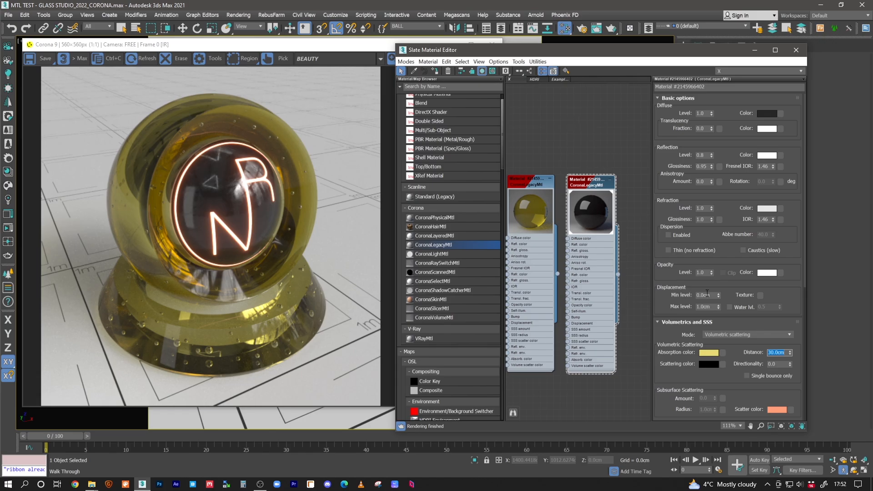
Set the absorption distance to 5 cm and change the absorption colour to teal with a hue of 117
type("5")
key("Return")
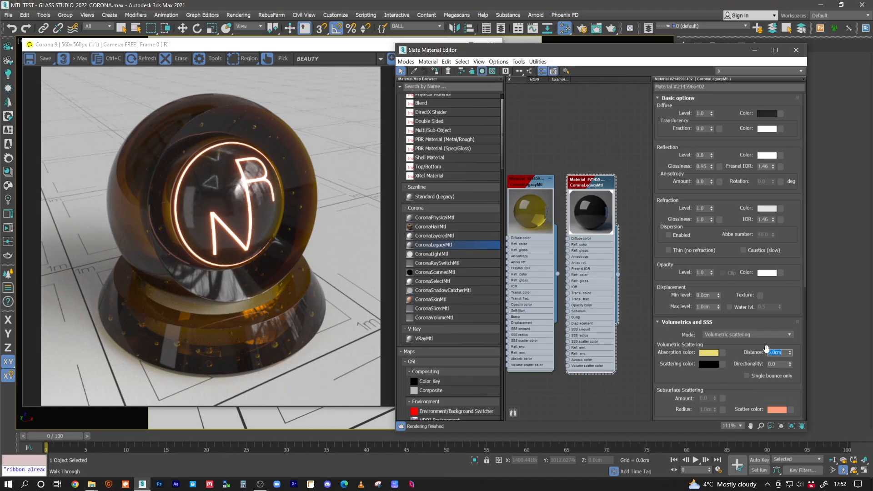
left_click(596, 185)
left_click(715, 354)
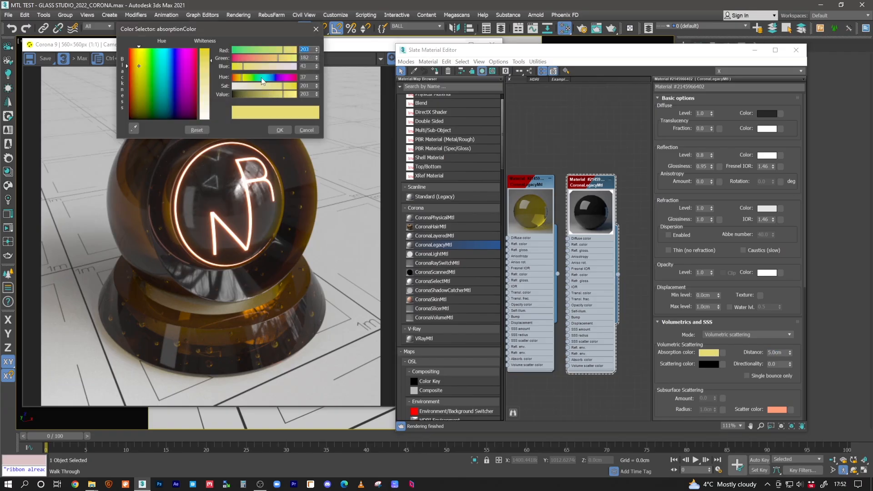
left_click(262, 77)
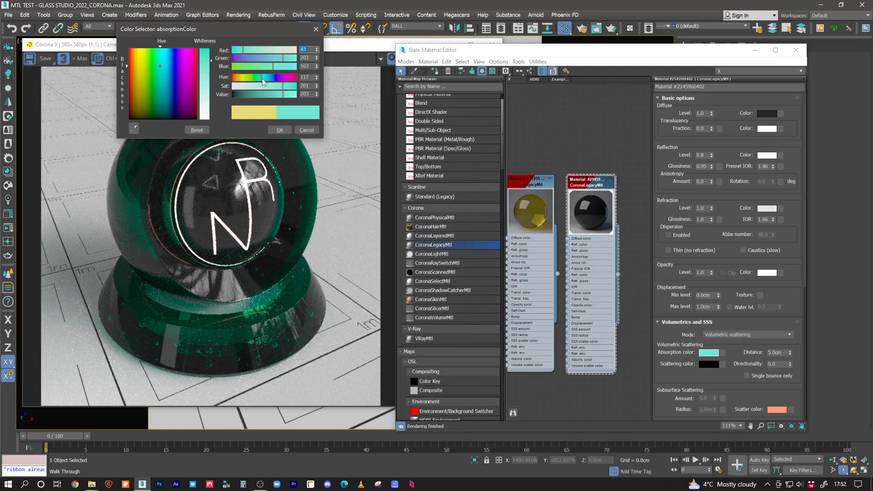
left_click(287, 130)
Try absorption distances of 200 cm and 100 cm with the teal absorption colour
left_click(777, 352)
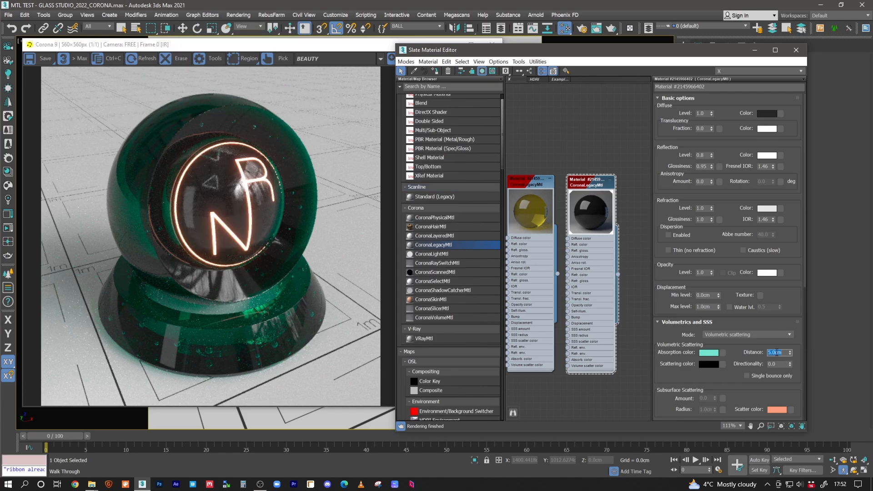
type("200")
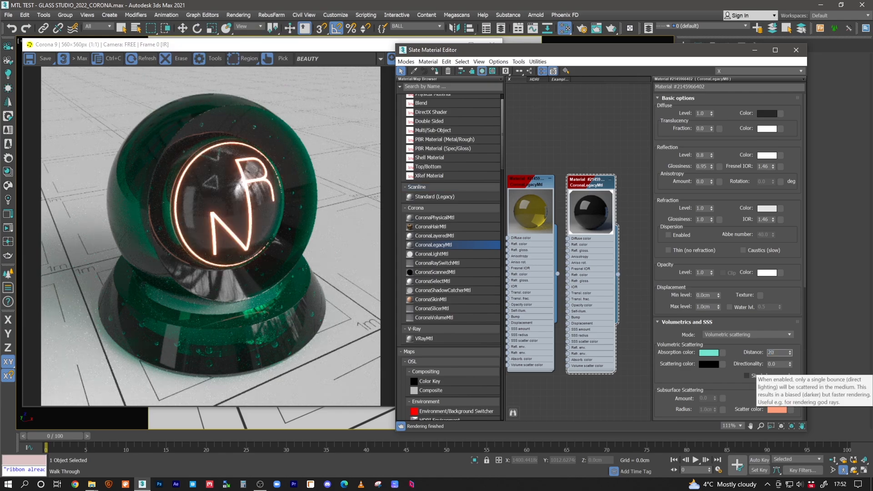
key("Return")
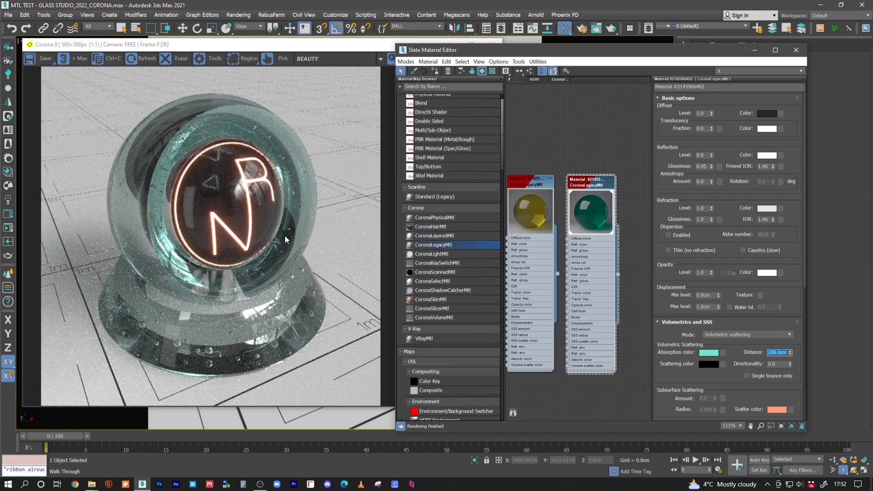
type("250")
key("Return")
key("Return")
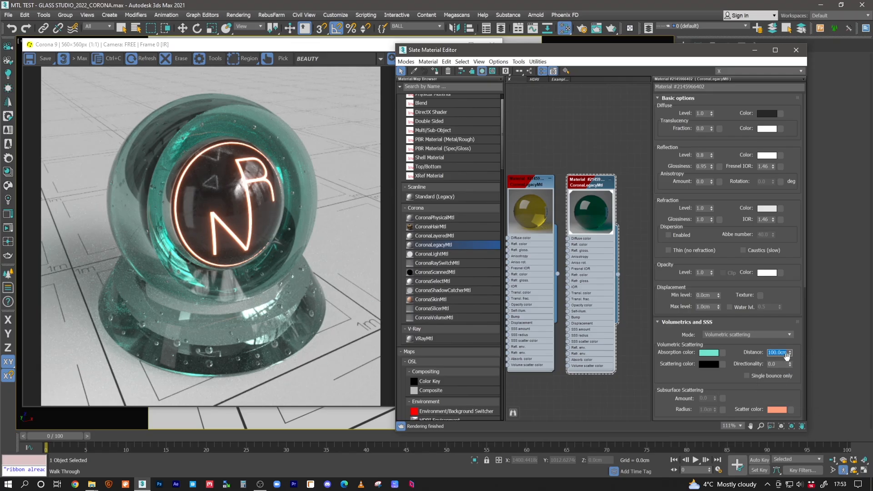
Shift the absorption colour towards green by setting its hue to 106
left_click(708, 353)
left_click_drag(261, 77, 258, 78)
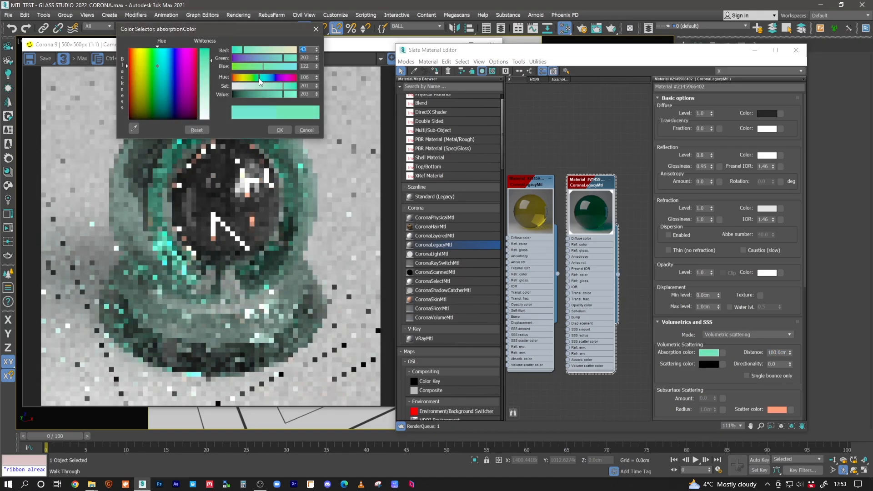
left_click(279, 129)
Try an absorption distance of 20 cm on the green material, and set it to 5 cm
double_click(779, 353)
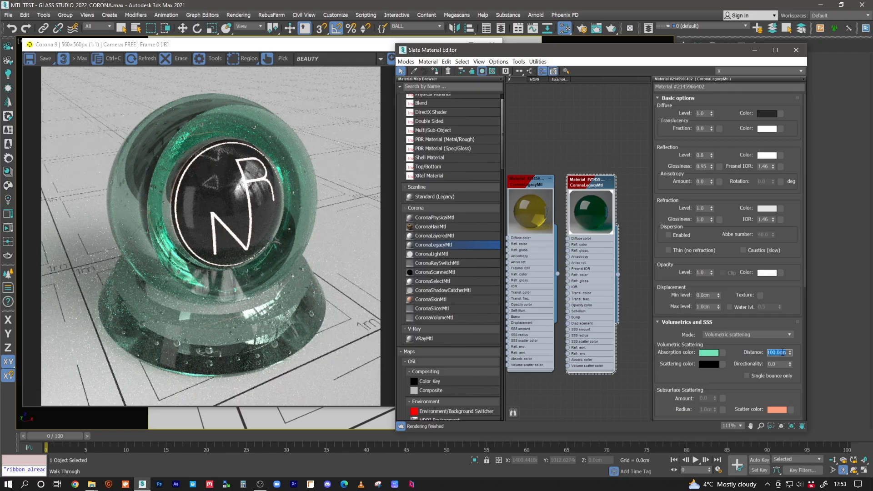
type("20")
key("Return")
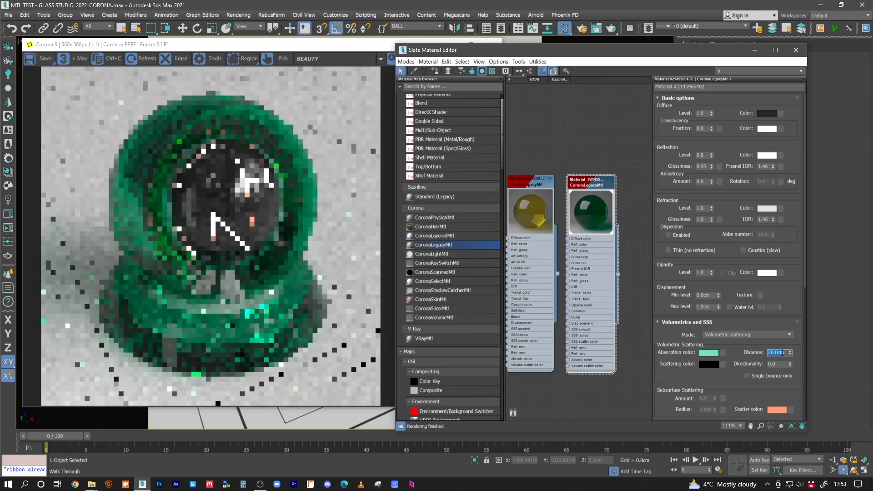
type("5")
key("Return")
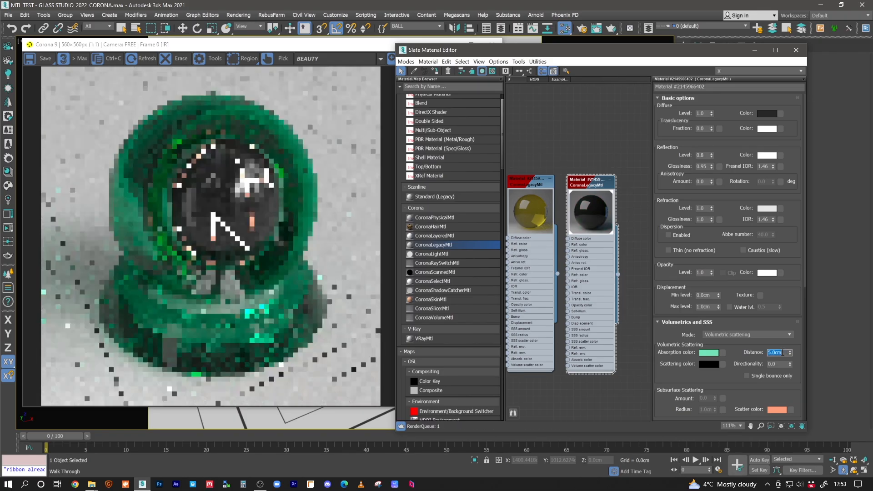
Mute the green absorption colour by setting its saturation to 109 and value to 166
left_click(709, 353)
left_click_drag(282, 97, 263, 79)
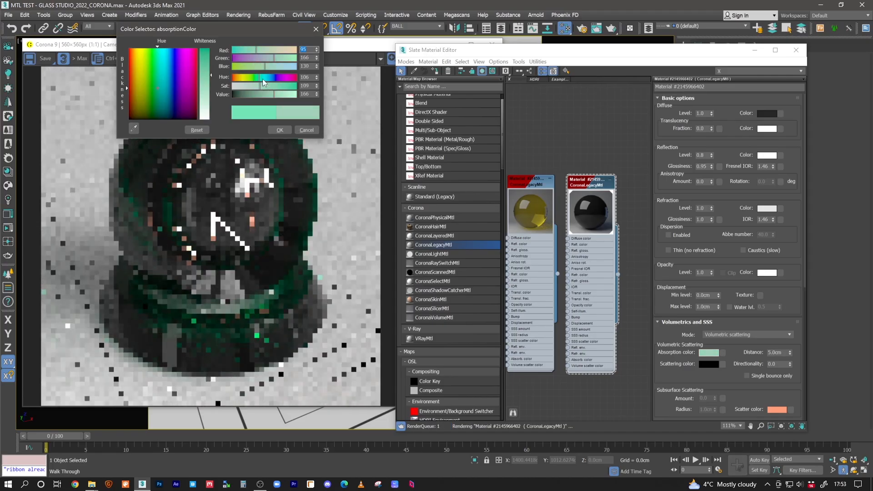
left_click(279, 128)
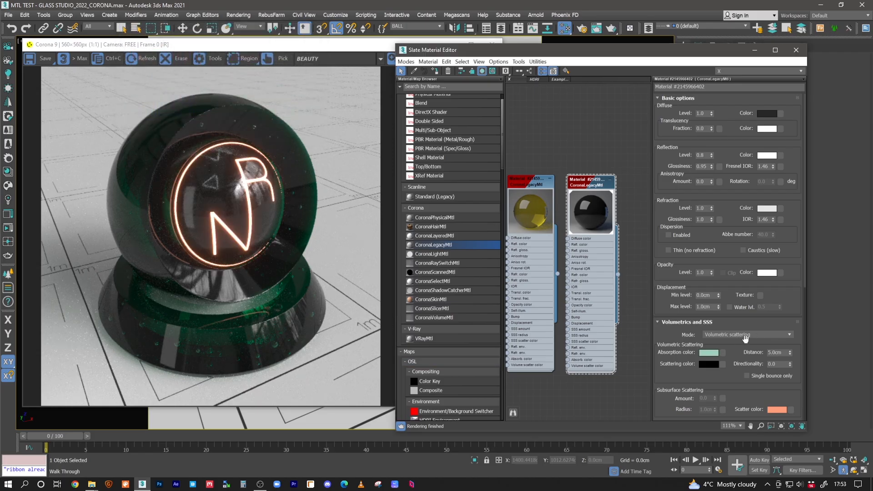
Shift the absorption colour to blue by setting its hue to 142, and set the absorption distance to 10 cm
left_click(708, 353)
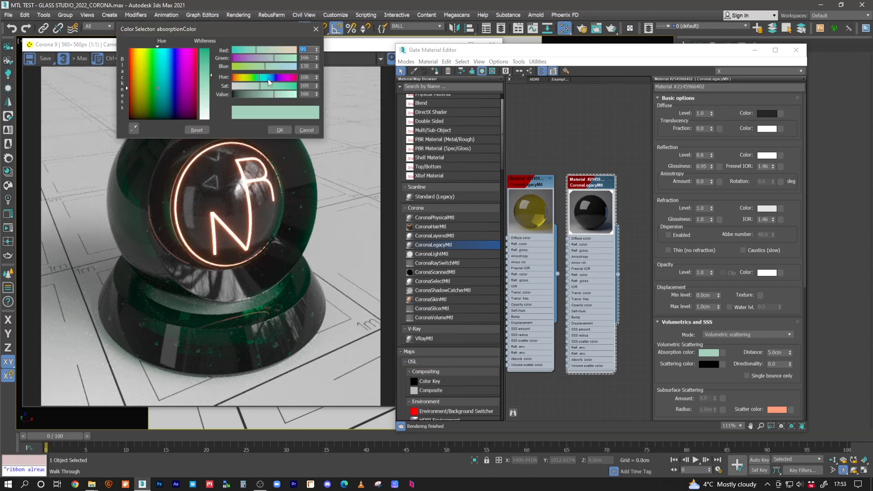
left_click(268, 78)
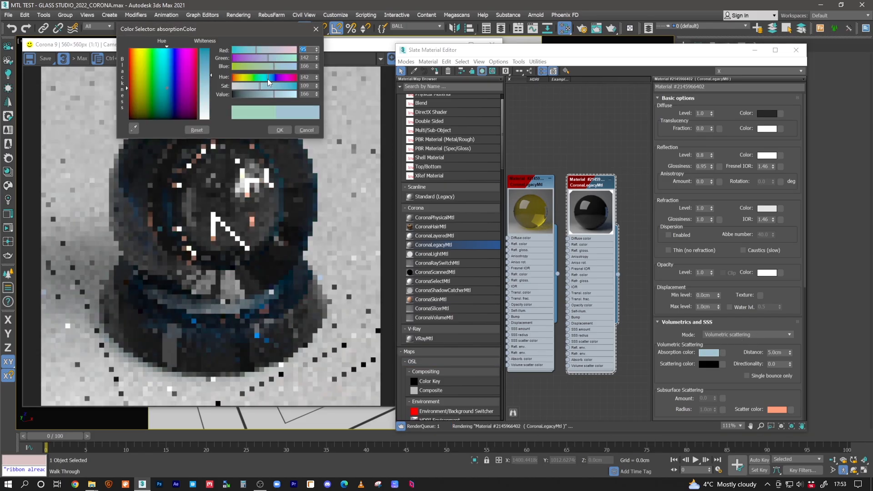
left_click(280, 131)
left_click(781, 353)
type("10")
key("Return")
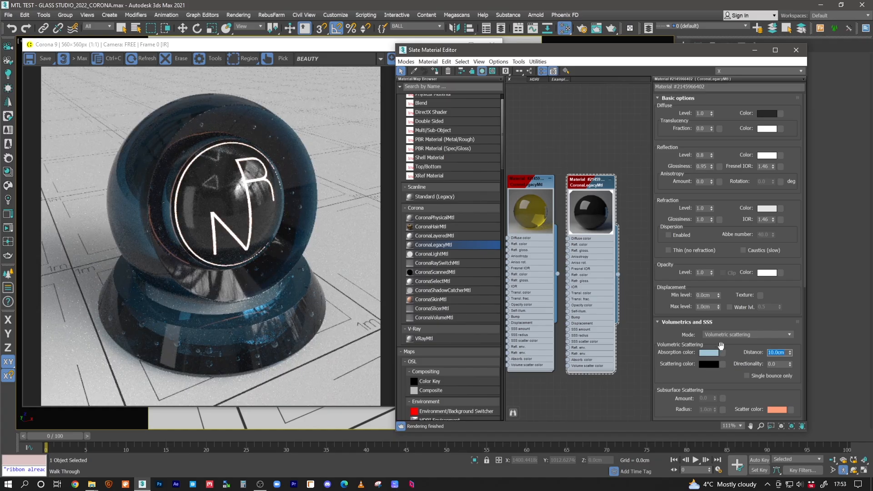
Try a pale yellow refraction tint by setting the refraction colour's saturation to 56
left_click(766, 209)
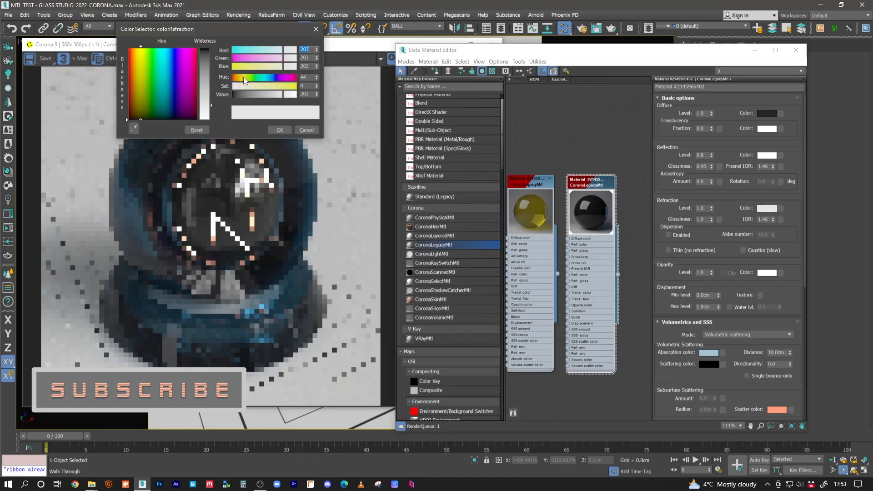
left_click_drag(244, 86, 246, 88)
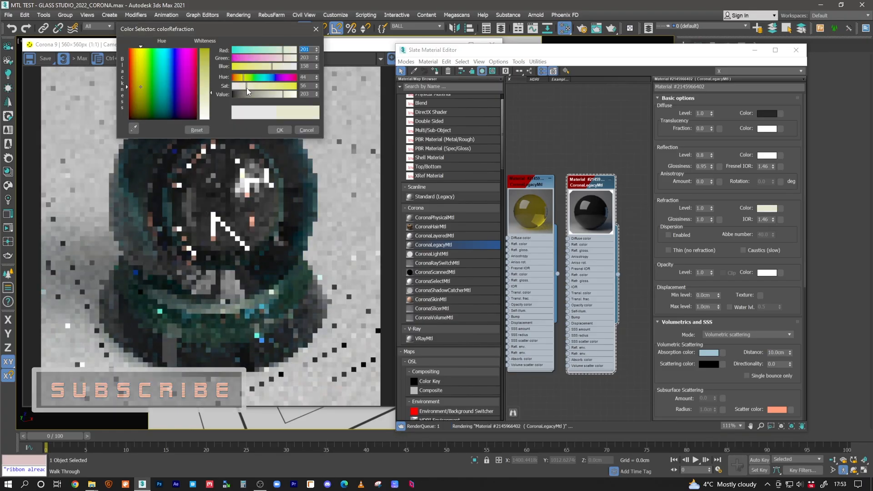
left_click(280, 130)
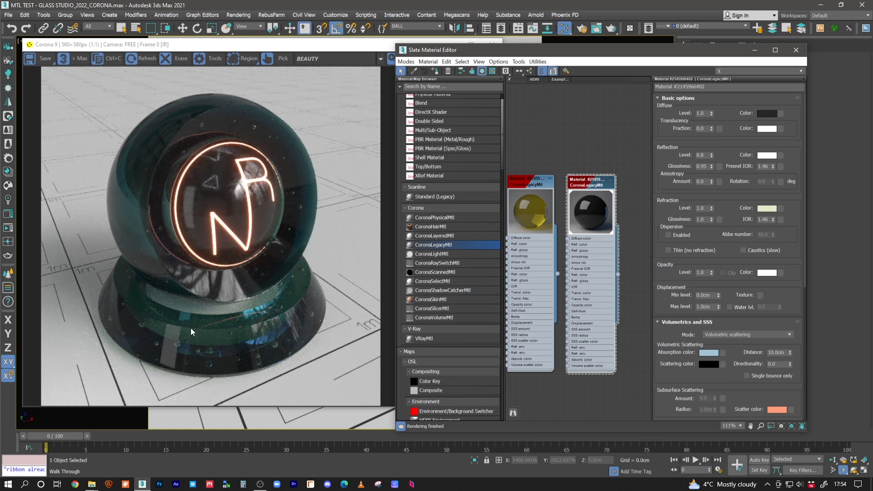
Try stronger yellow refraction tints with saturations of 199 and 147, and discard the change
left_click(765, 209)
left_click_drag(277, 86, 282, 86)
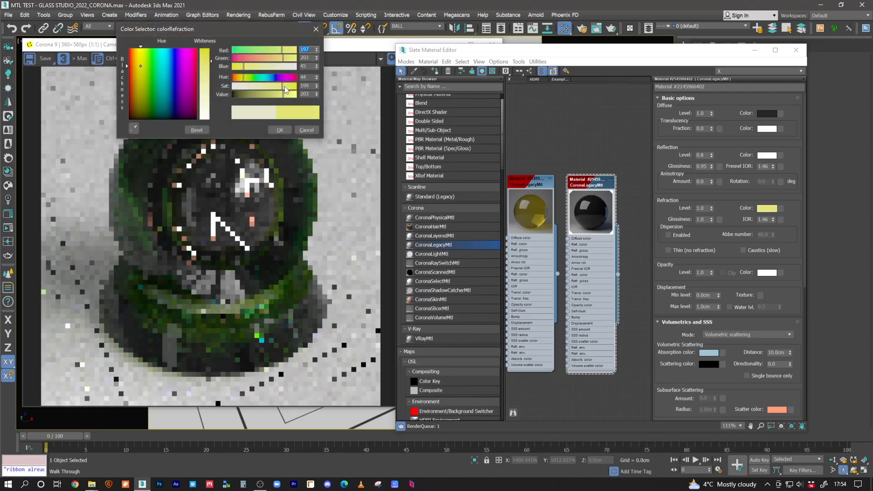
left_click(269, 86)
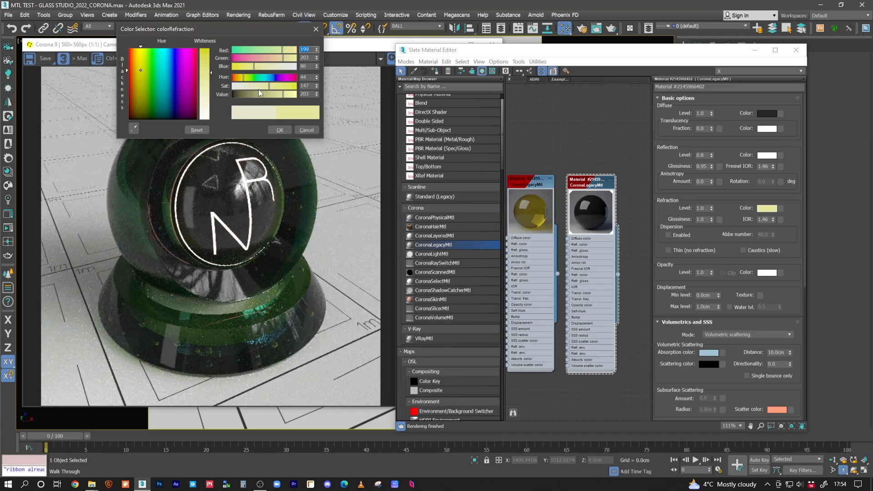
left_click(301, 130)
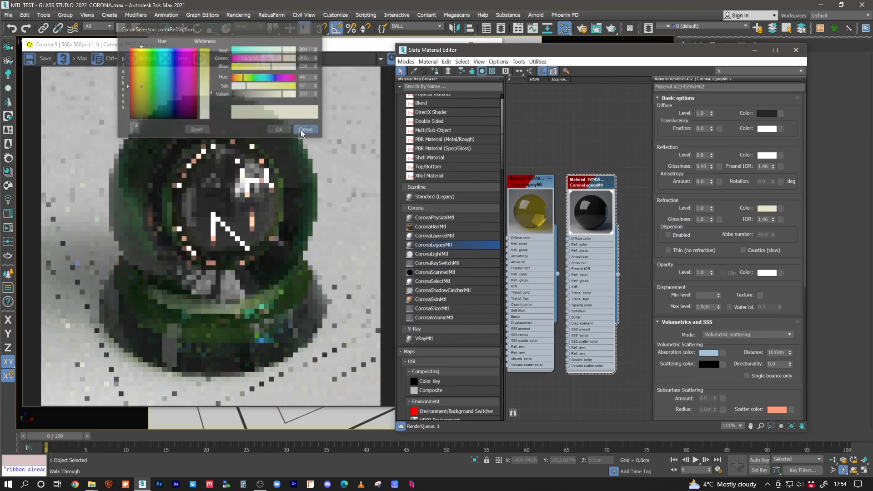
Restore the neutral grey refraction colour by setting its saturation to 0
left_click(768, 208)
left_click_drag(255, 86, 219, 94)
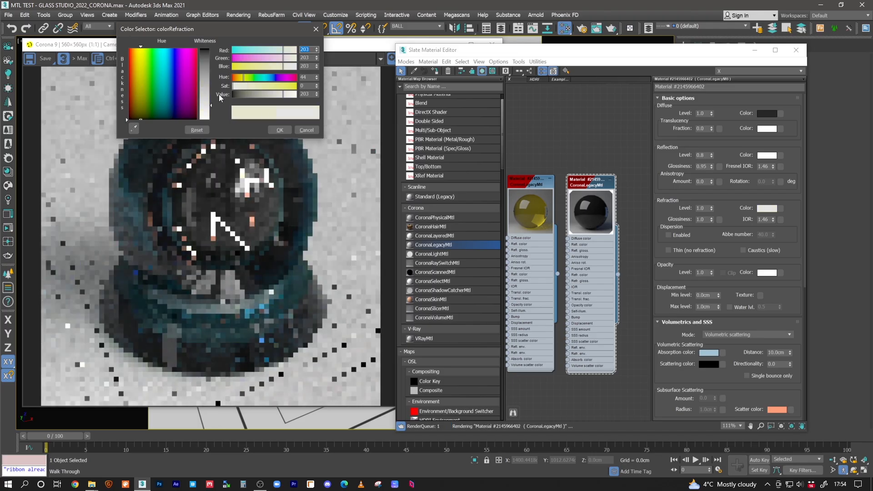
left_click(275, 130)
Review the opaque and transparent plastic material nodes laid out in the material graph
middle_click_drag(556, 171, 581, 256)
scroll(588, 181, "down", 4)
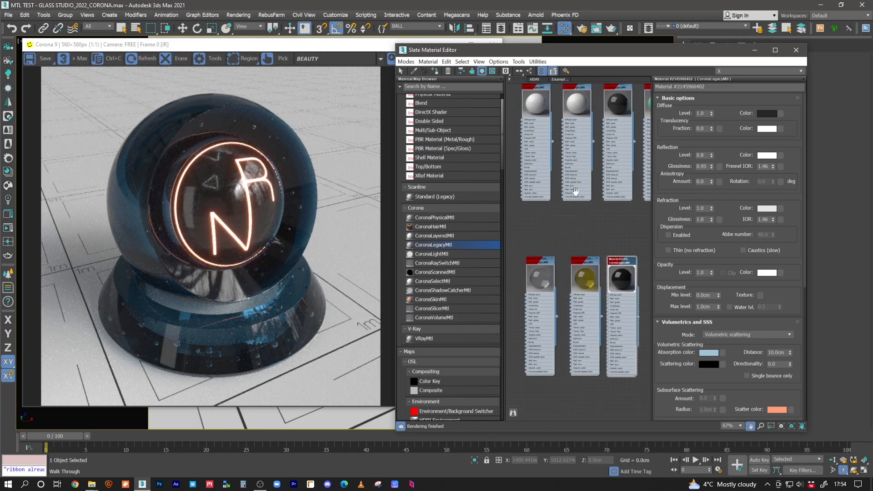
scroll(561, 230, "up", 4)
middle_click_drag(561, 231, 609, 253)
scroll(608, 253, "down", 5)
middle_click_drag(591, 214, 572, 313)
middle_click_drag(588, 196, 568, 229)
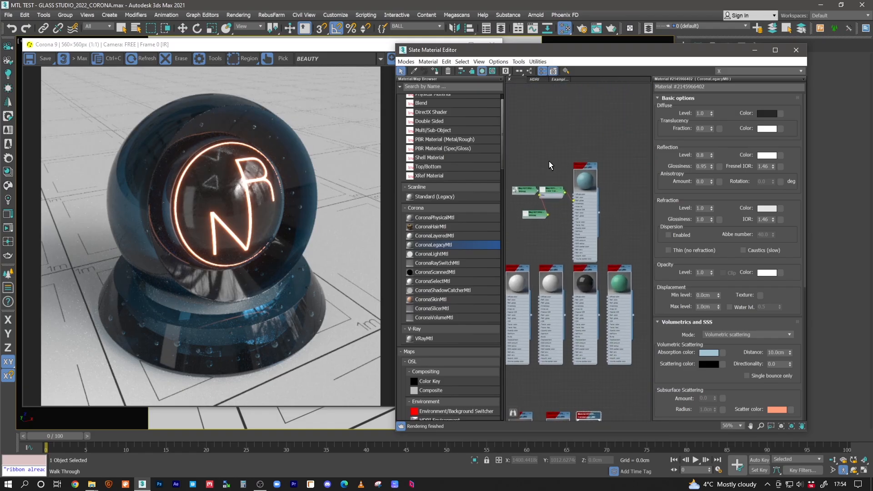
middle_click_drag(547, 233, 546, 177)
scroll(576, 202, "down", 3)
middle_click_drag(580, 218, 585, 195)
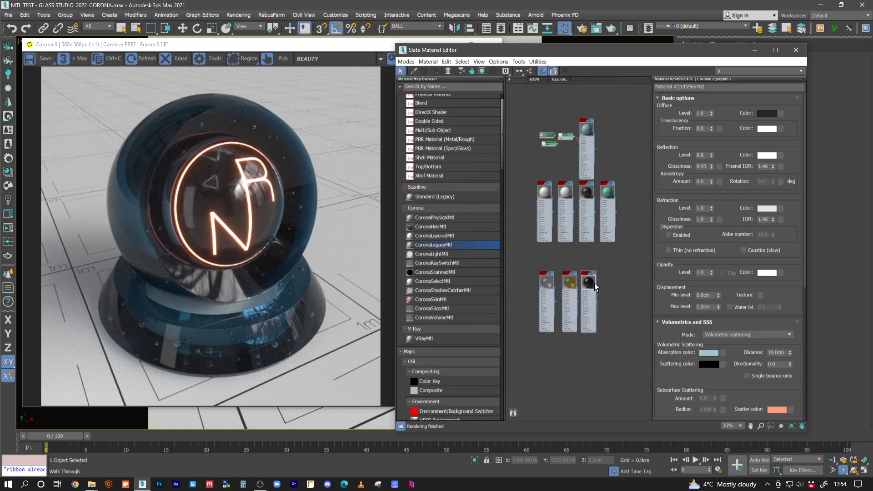
scroll(595, 285, "up", 4)
left_click_drag(618, 243, 509, 288)
middle_click_drag(530, 286, 557, 287)
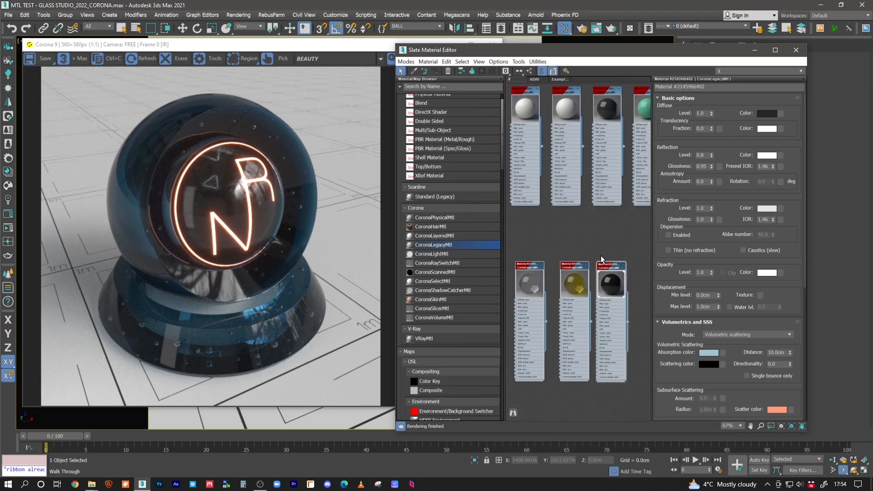
left_click_drag(540, 264, 626, 299)
Examine the refraction IOR, reflection level and reflection glossiness of the blue absorption material
double_click(763, 220)
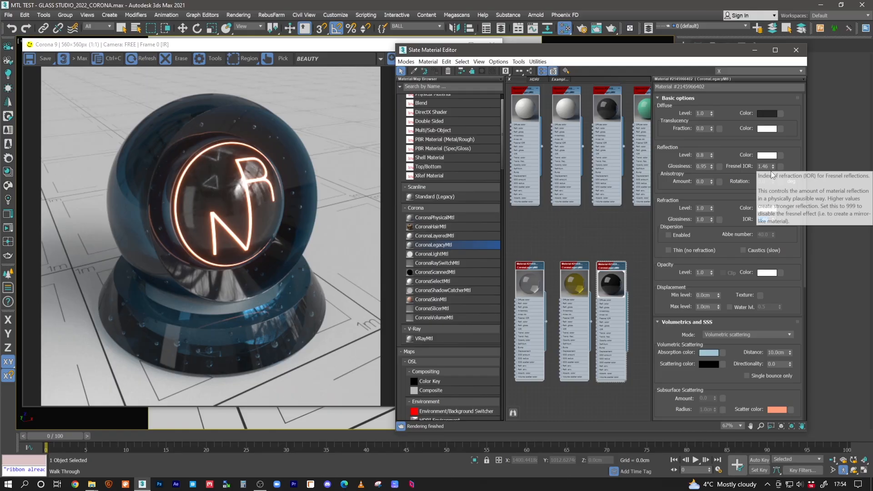
double_click(700, 155)
double_click(703, 167)
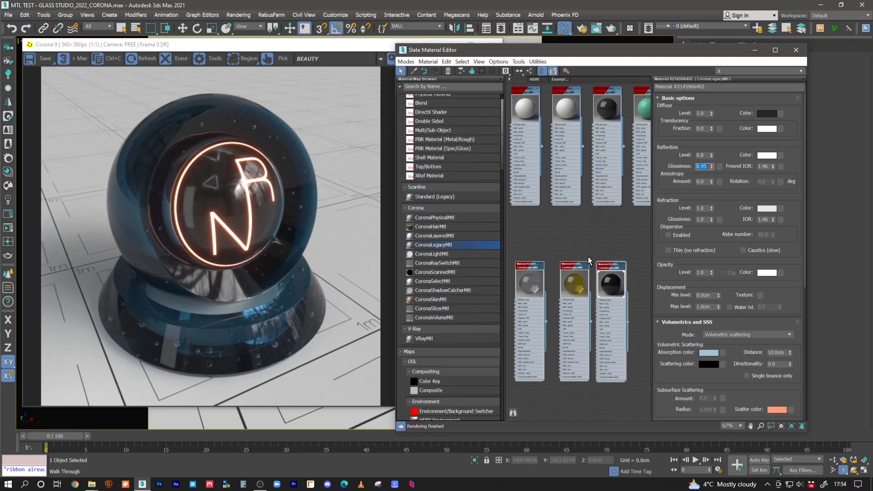
middle_click_drag(589, 257, 601, 245)
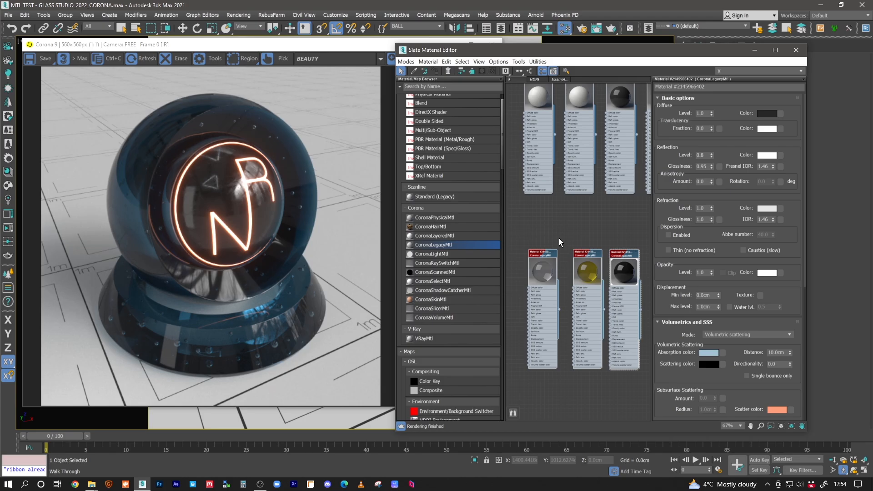